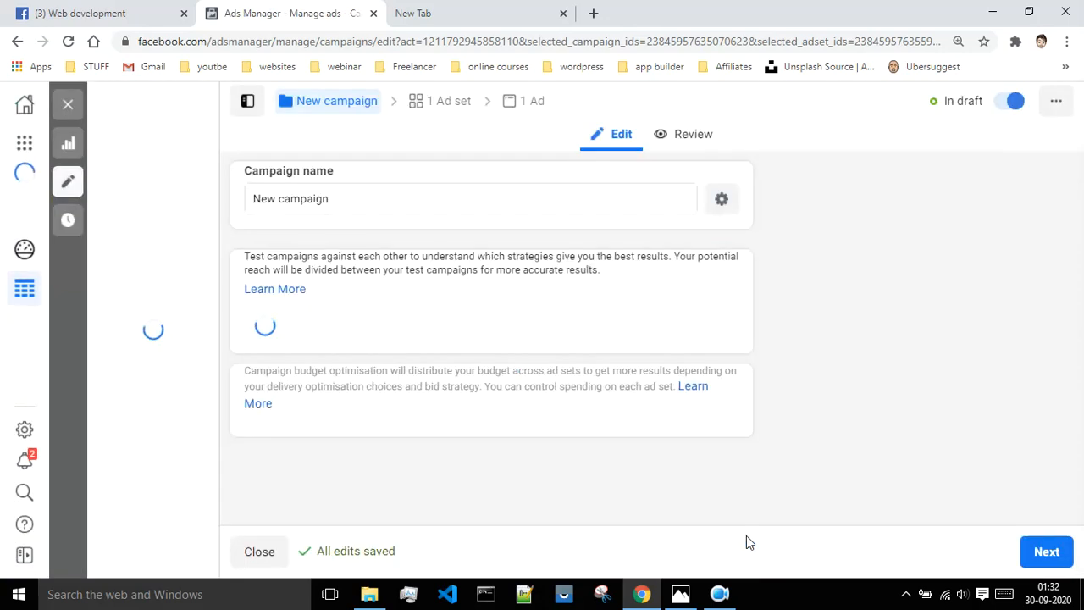
Scroll past the campaign settings and continue to the ad set step.
scroll(913, 336, down, 2)
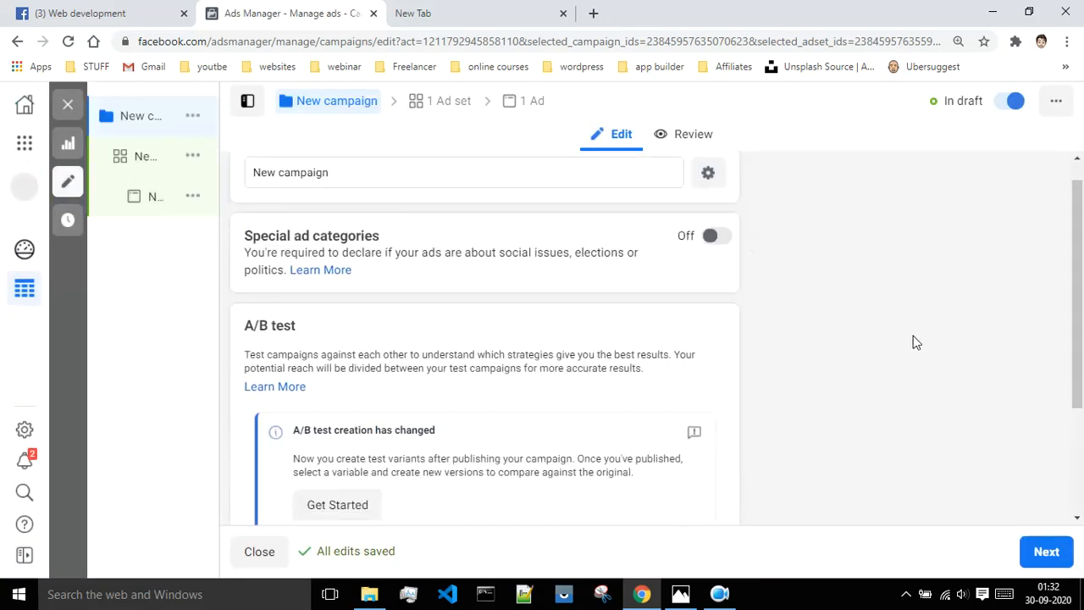
scroll(914, 336, down, 1)
click(1045, 552)
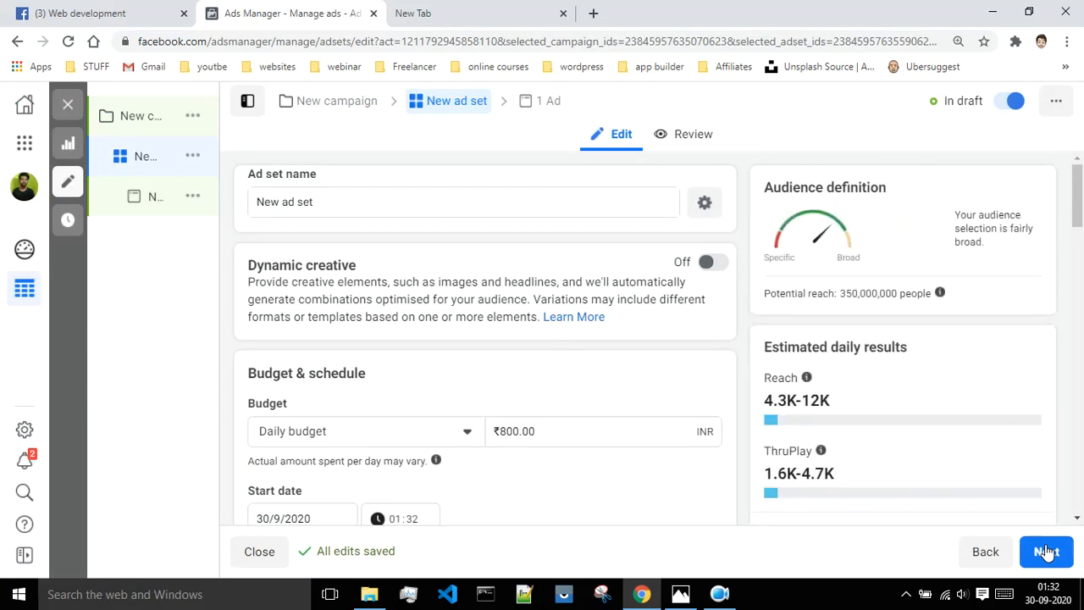
Switch Placements to Manual placements and untick Messenger.
scroll(739, 348, down, 2)
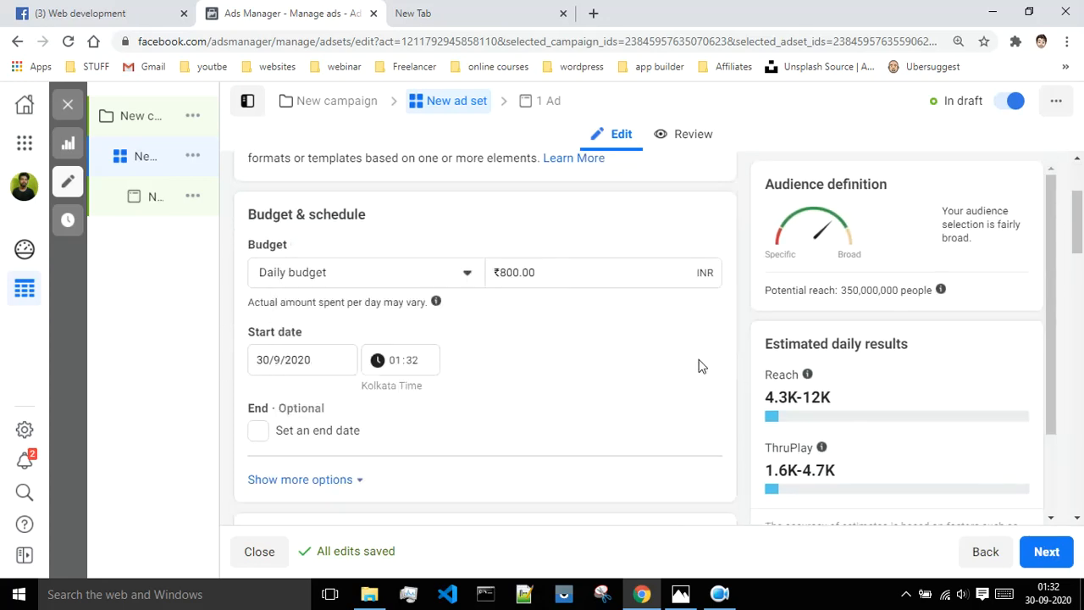
scroll(695, 363, down, 1)
scroll(693, 363, down, 6)
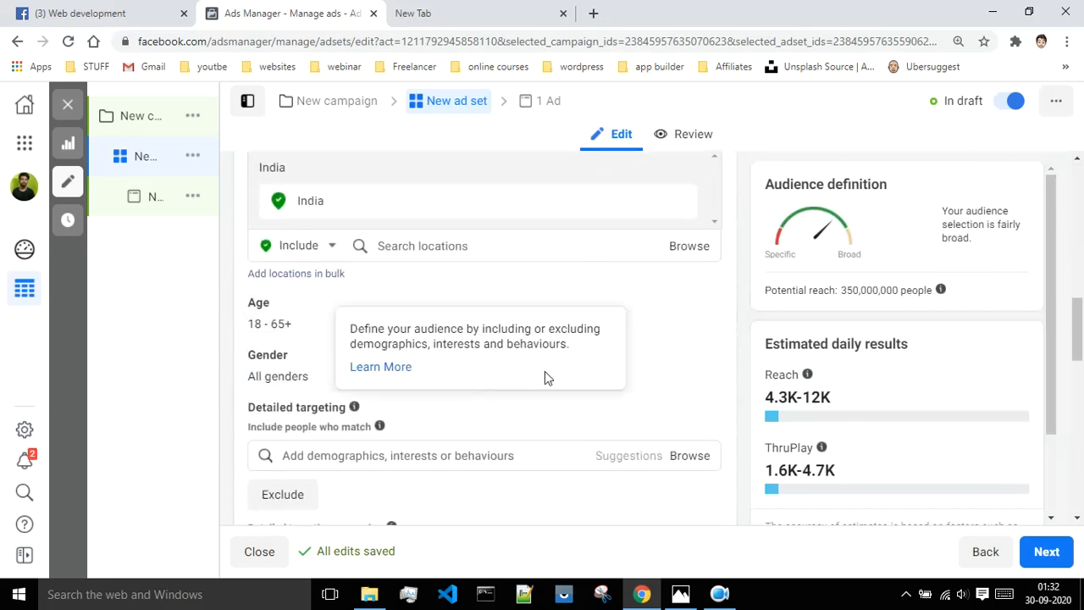
scroll(533, 370, down, 4)
scroll(558, 357, down, 3)
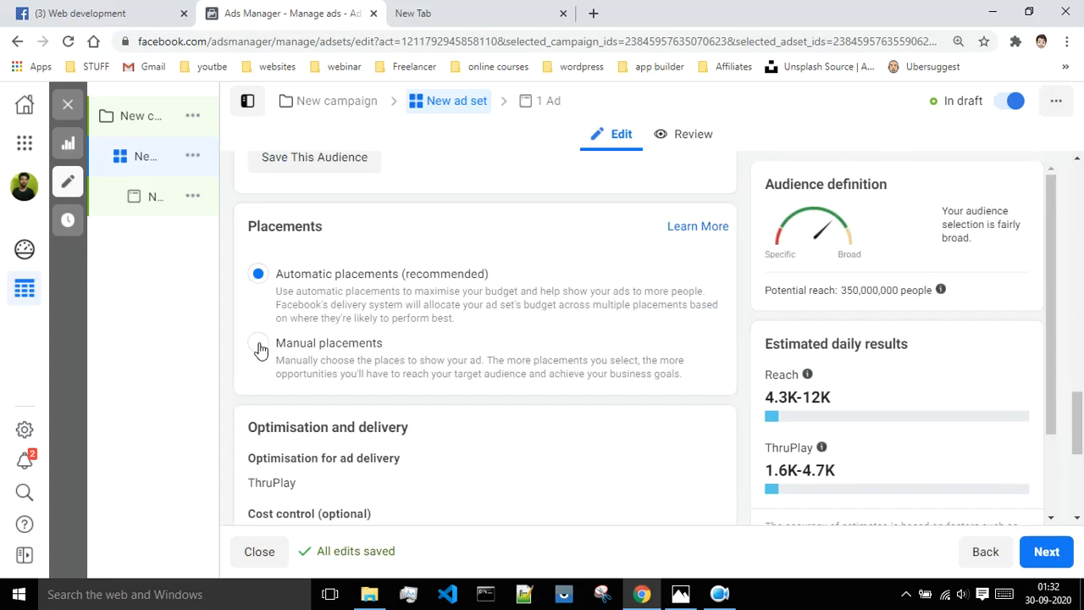
click(259, 344)
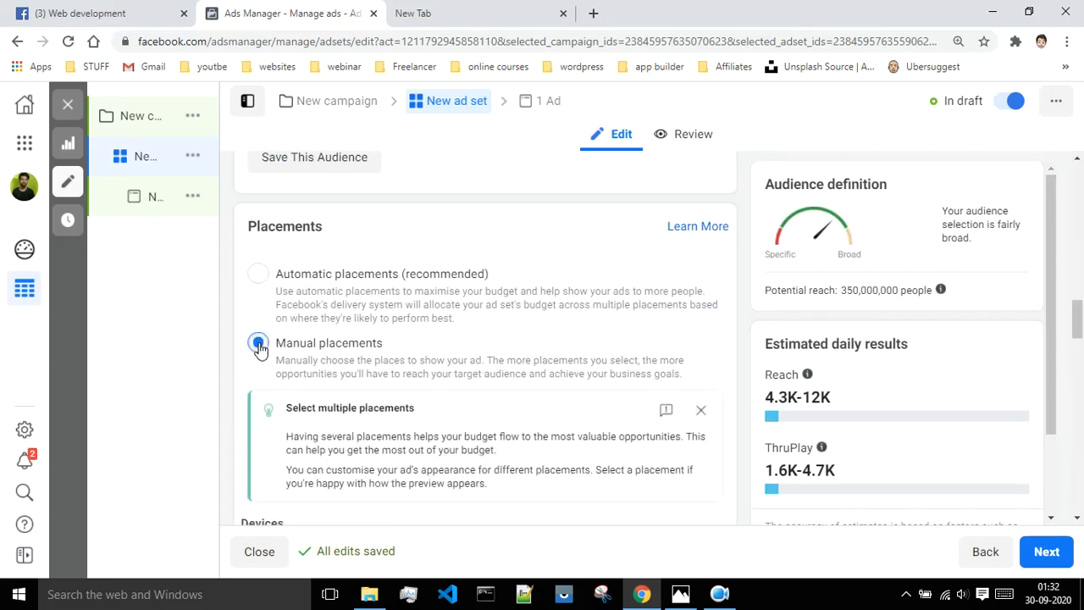
scroll(519, 366, down, 3)
click(262, 399)
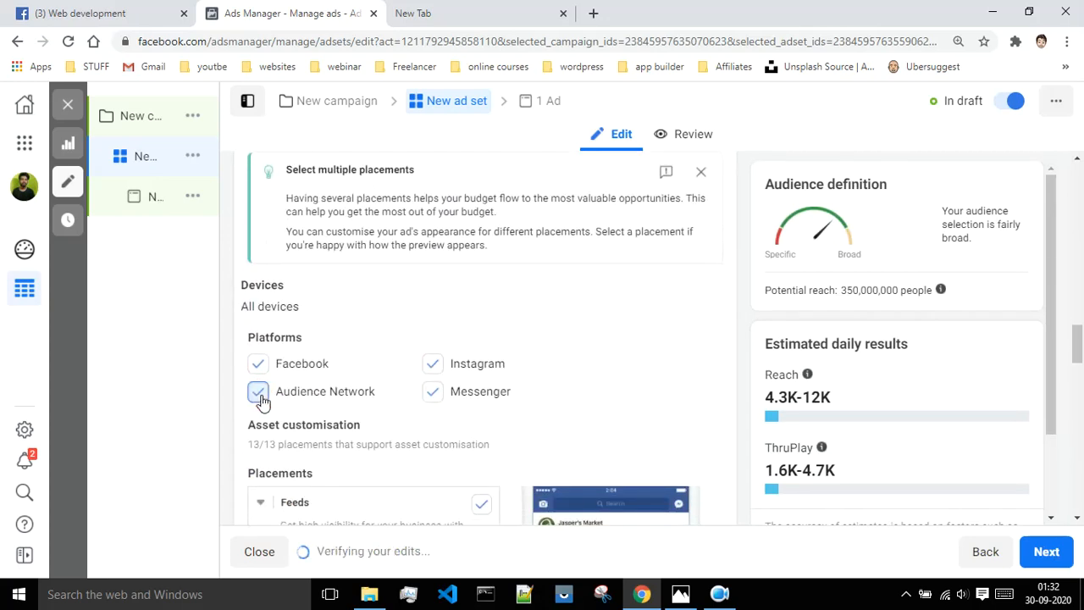
click(432, 396)
Close the cost control info box under Optimisation and delivery.
scroll(729, 337, down, 6)
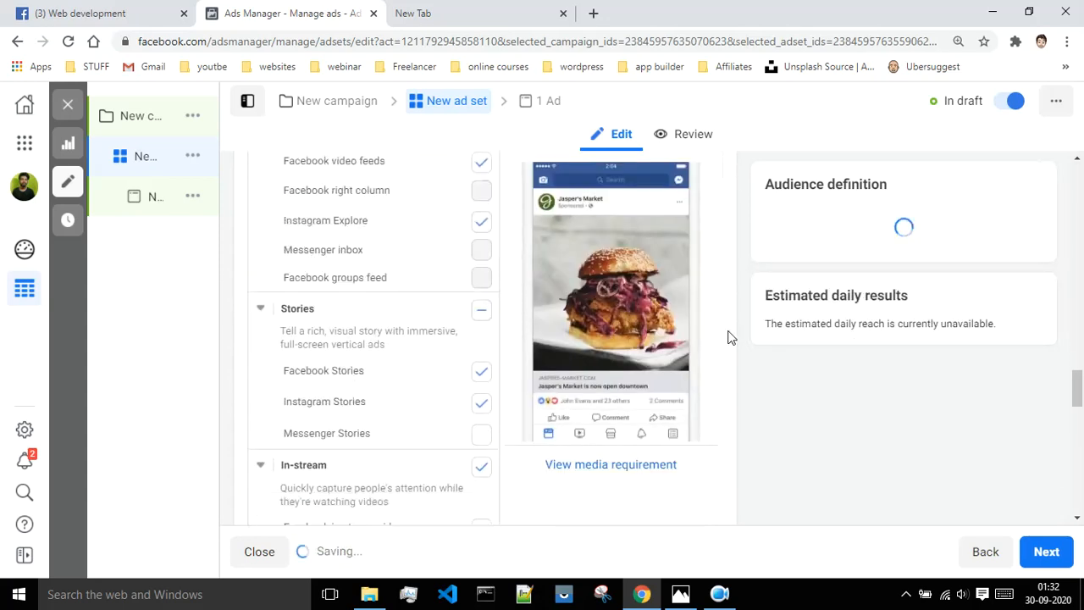
scroll(728, 337, down, 10)
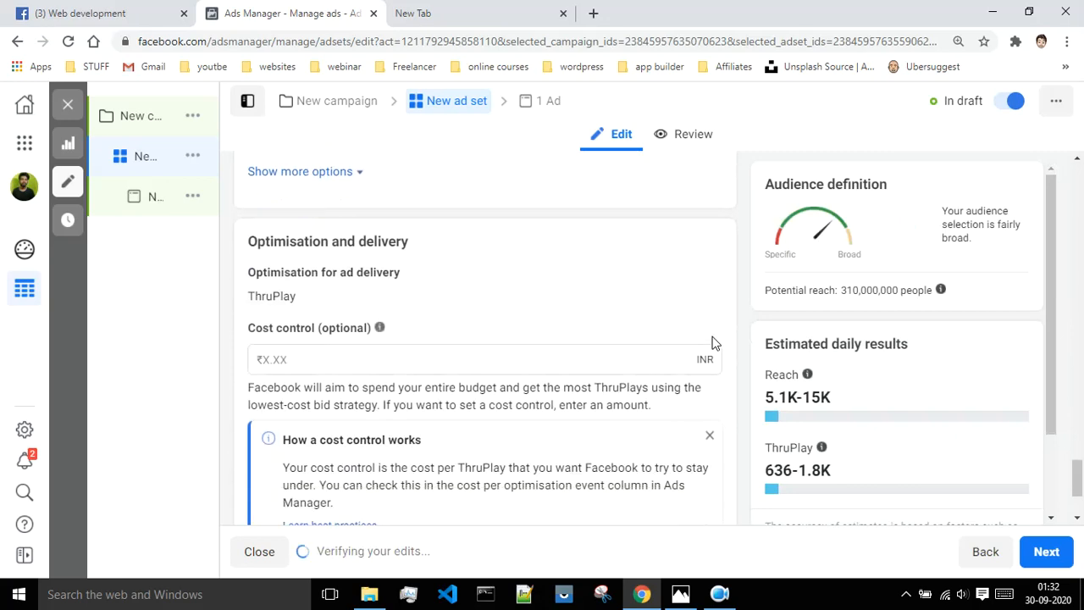
scroll(712, 343, down, 1)
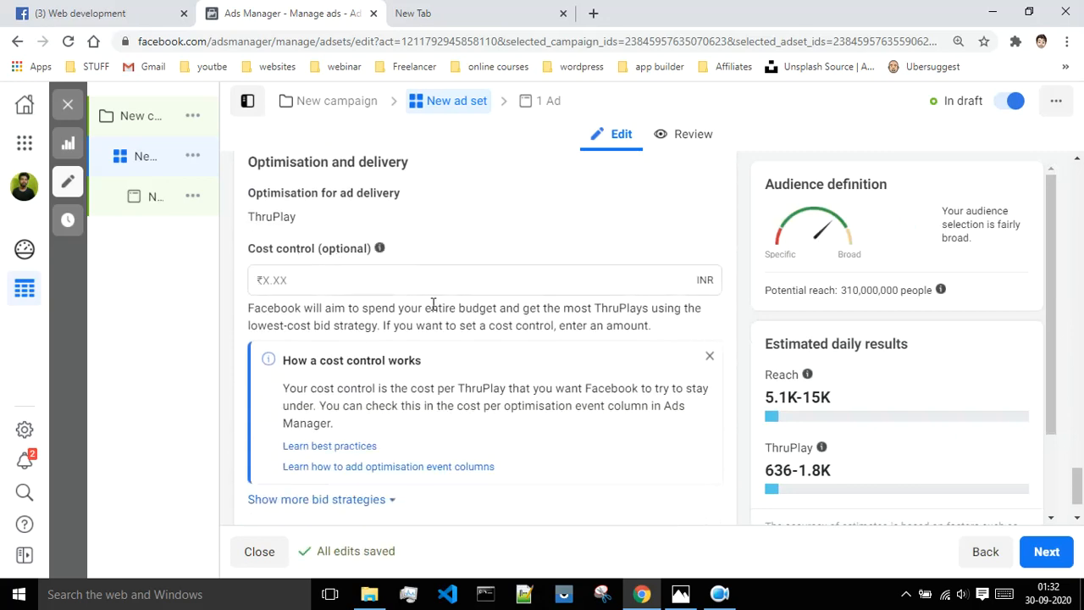
scroll(433, 305, down, 1)
click(709, 288)
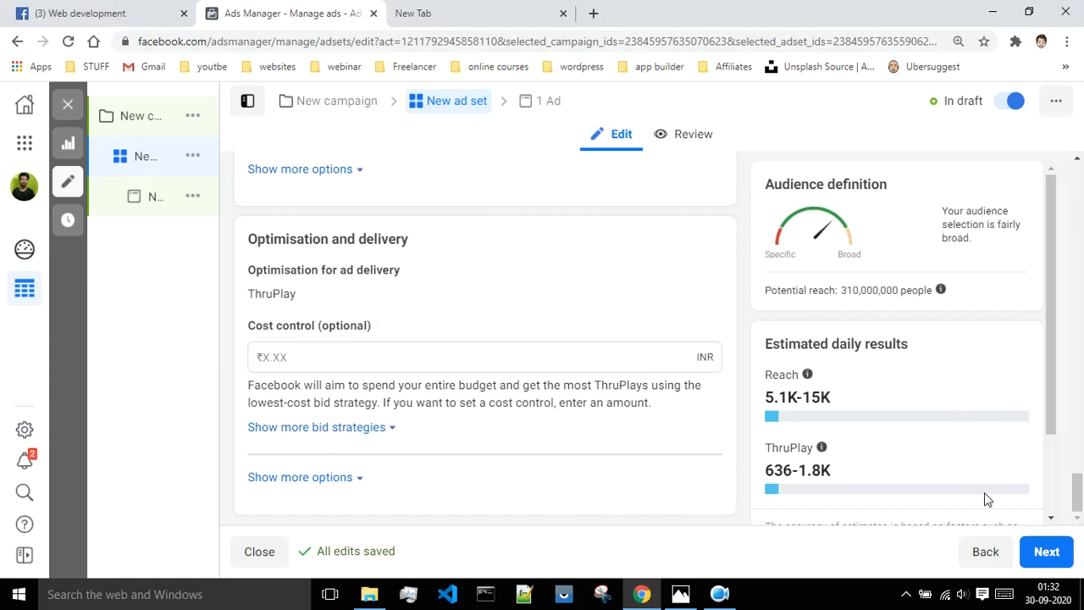
Continue to the ad level and choose Add video under Media.
click(1042, 552)
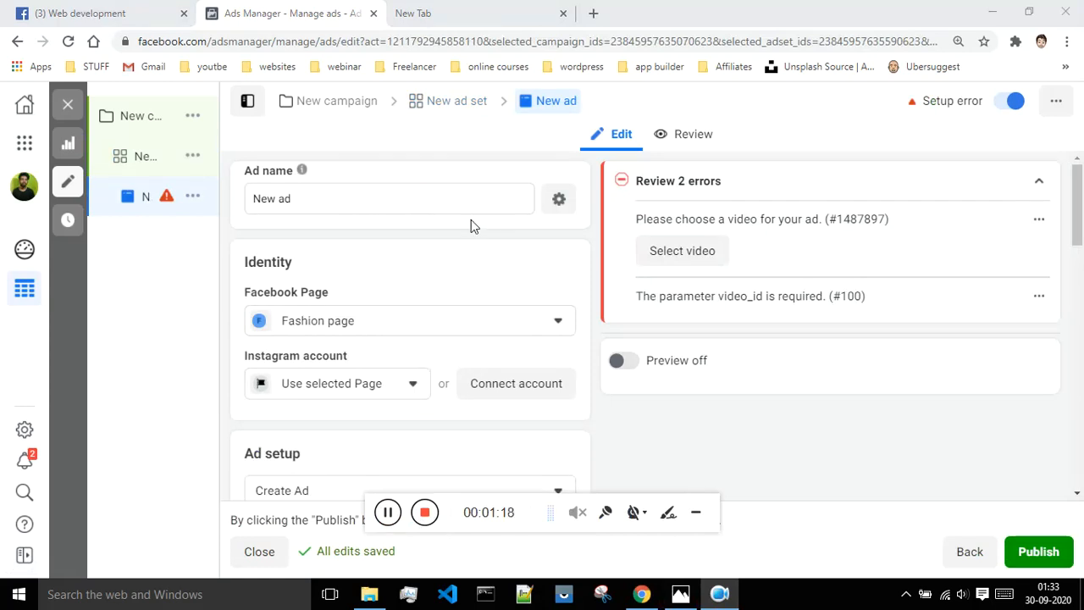
scroll(547, 227, down, 1)
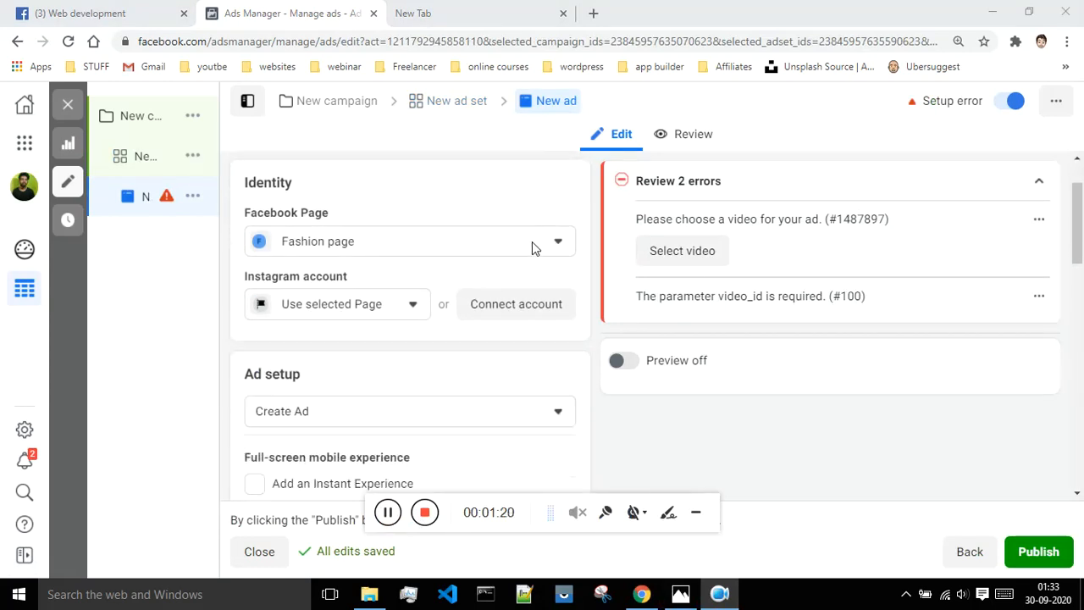
scroll(503, 255, down, 2)
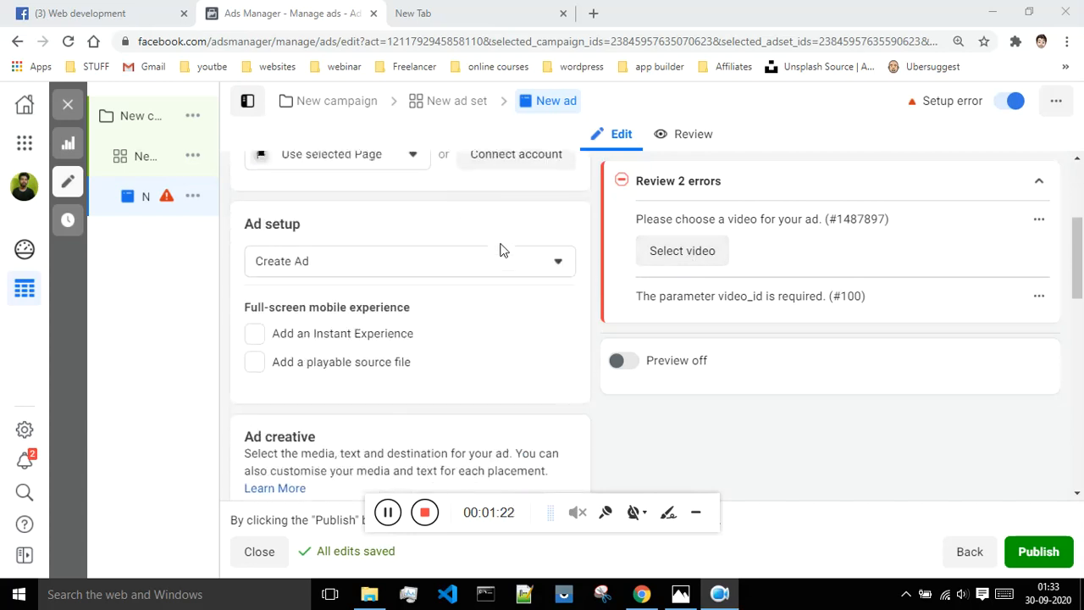
scroll(502, 254, down, 3)
scroll(503, 254, down, 1)
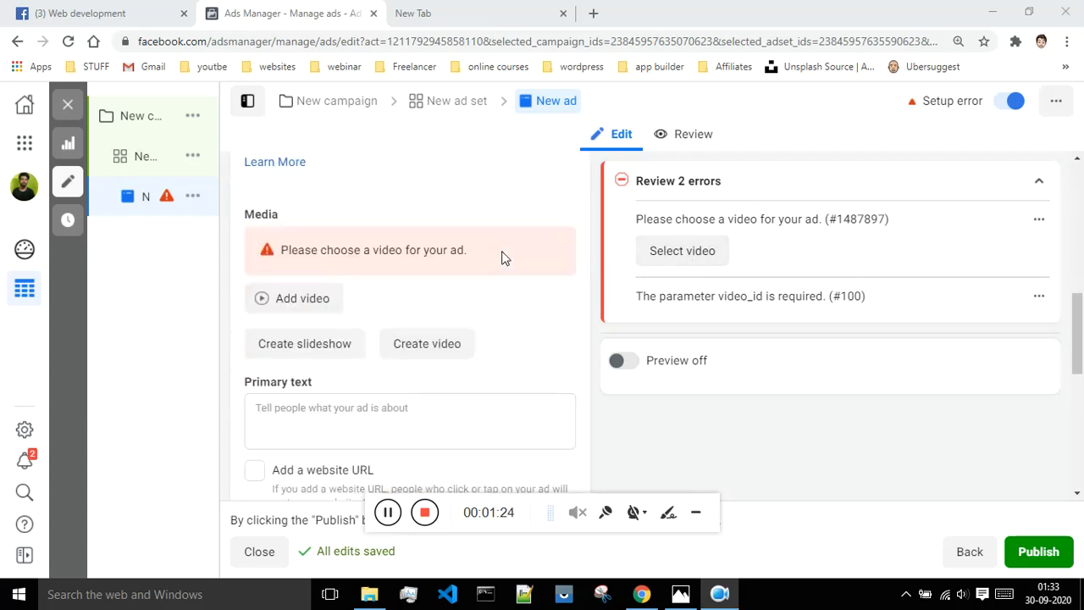
click(319, 309)
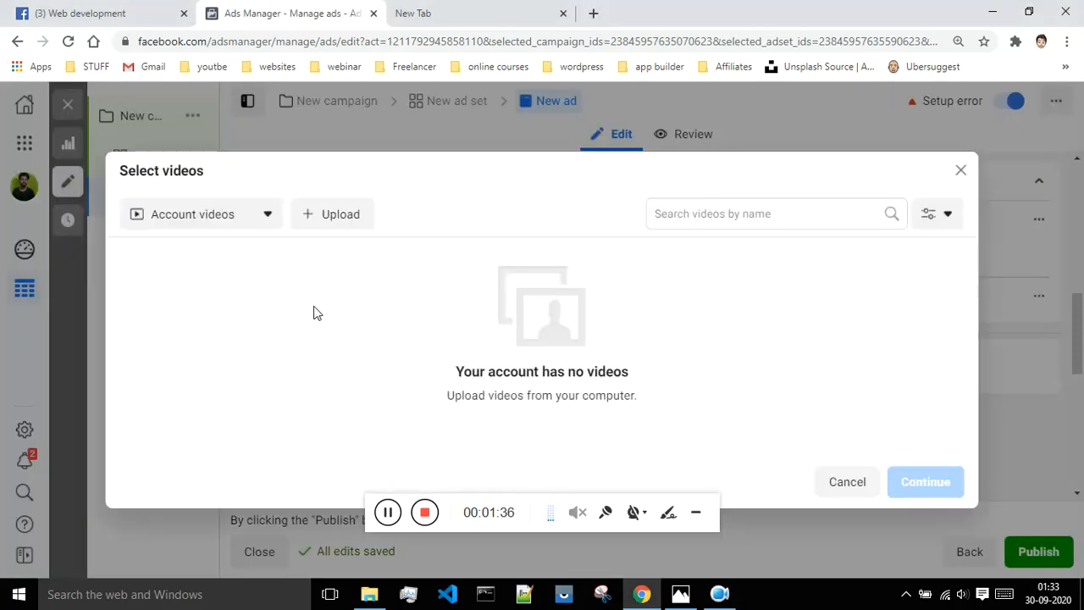
Cancel the computer upload and change the video source from Account videos to Video URL.
click(327, 222)
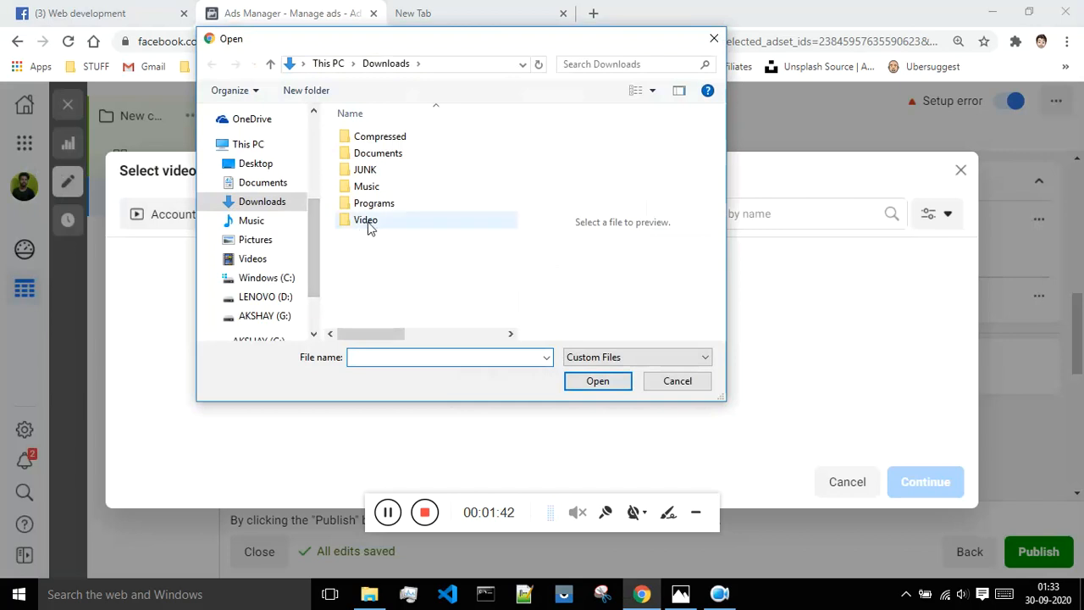
click(668, 385)
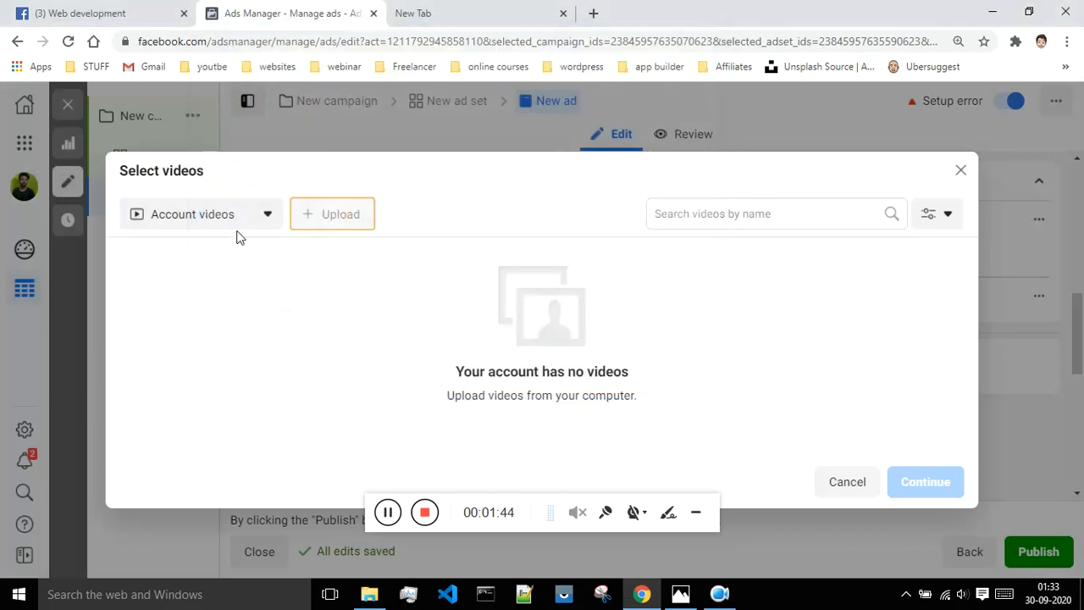
click(226, 217)
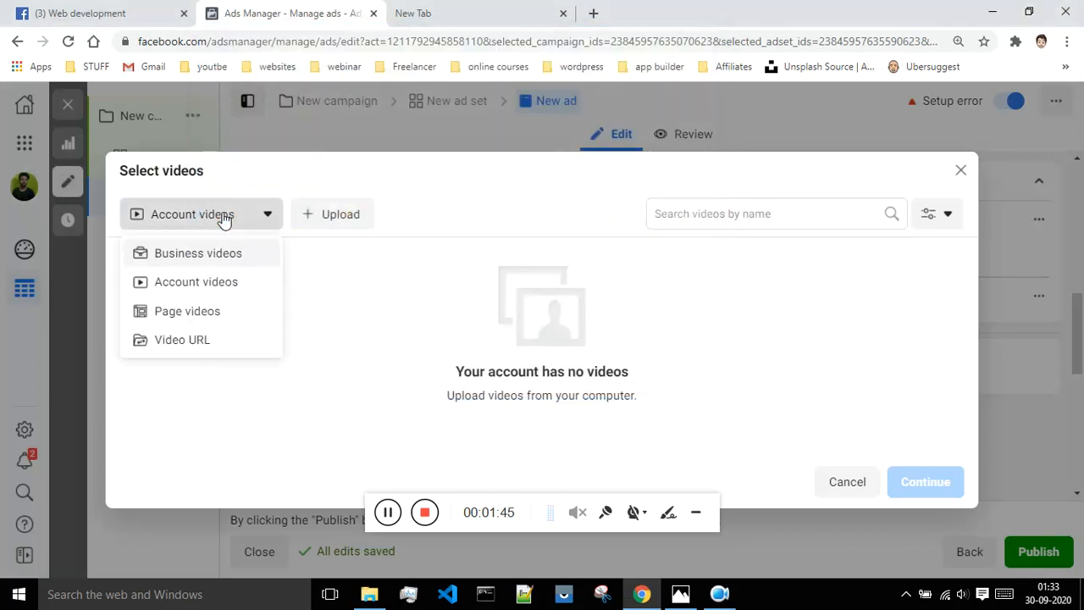
click(220, 288)
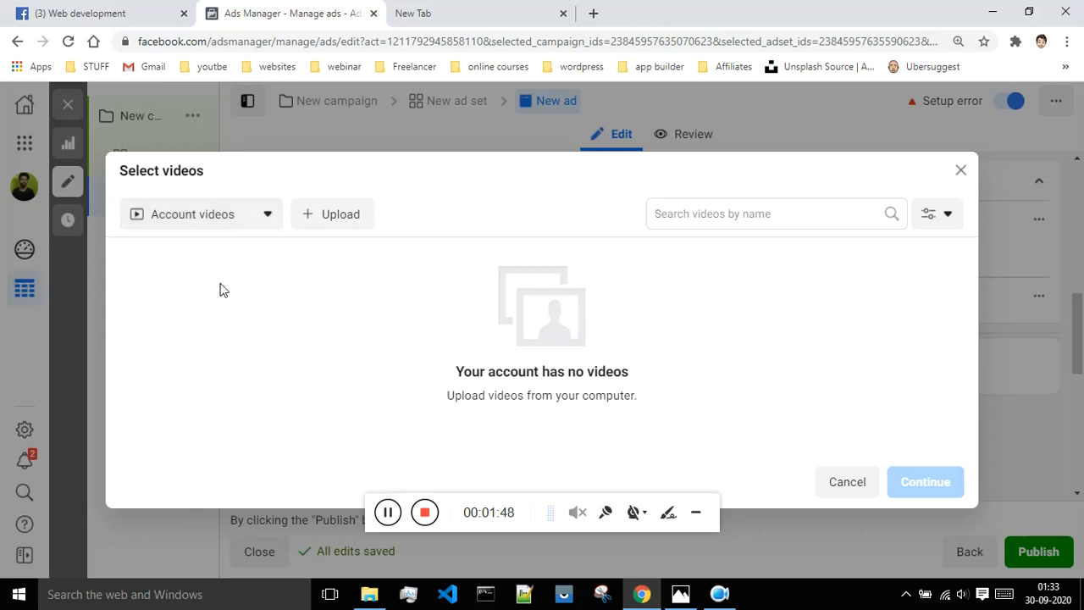
click(230, 218)
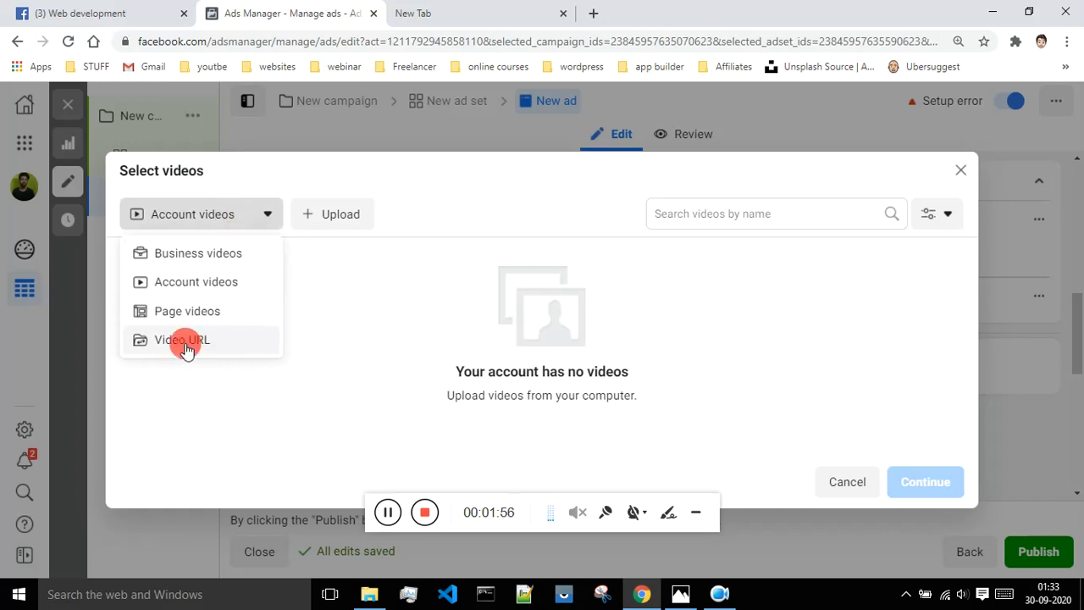
click(185, 348)
scroll(500, 320, down, 1)
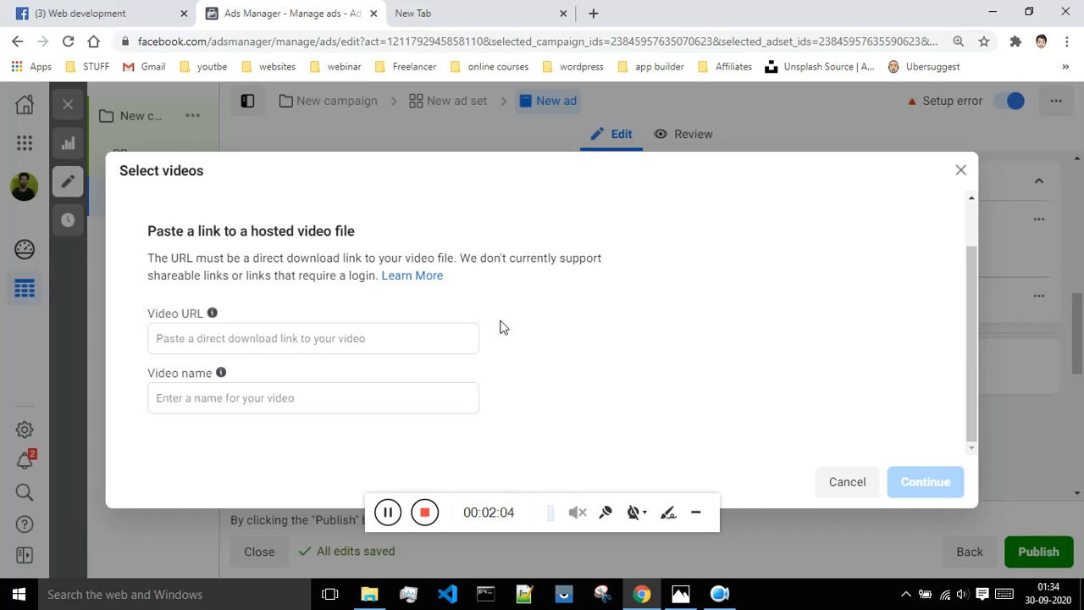
Open the boostrap links text file in C:\AKSHAY.
click(370, 594)
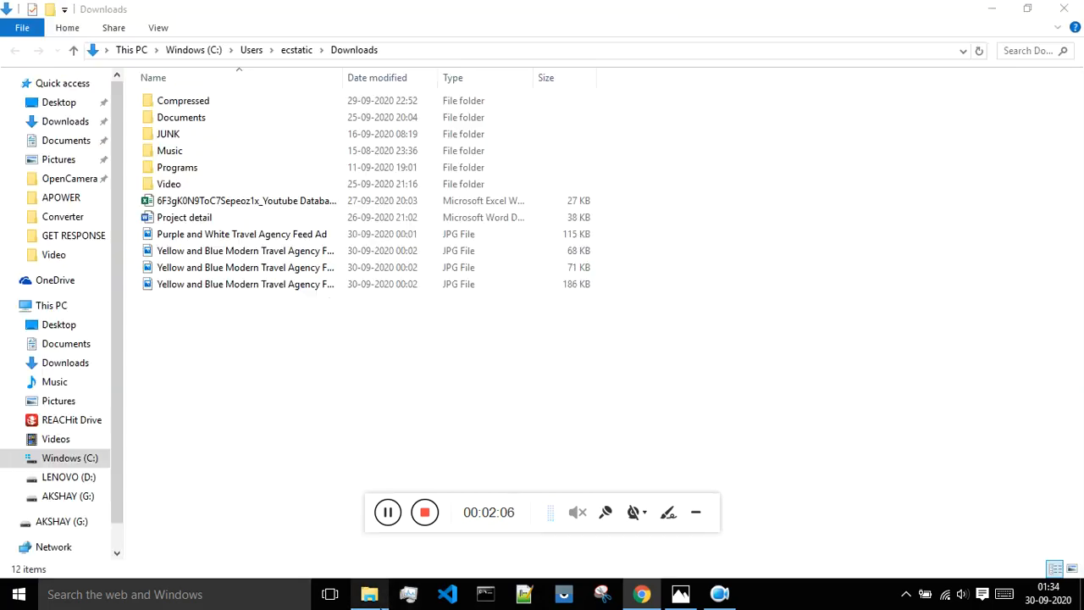
click(96, 461)
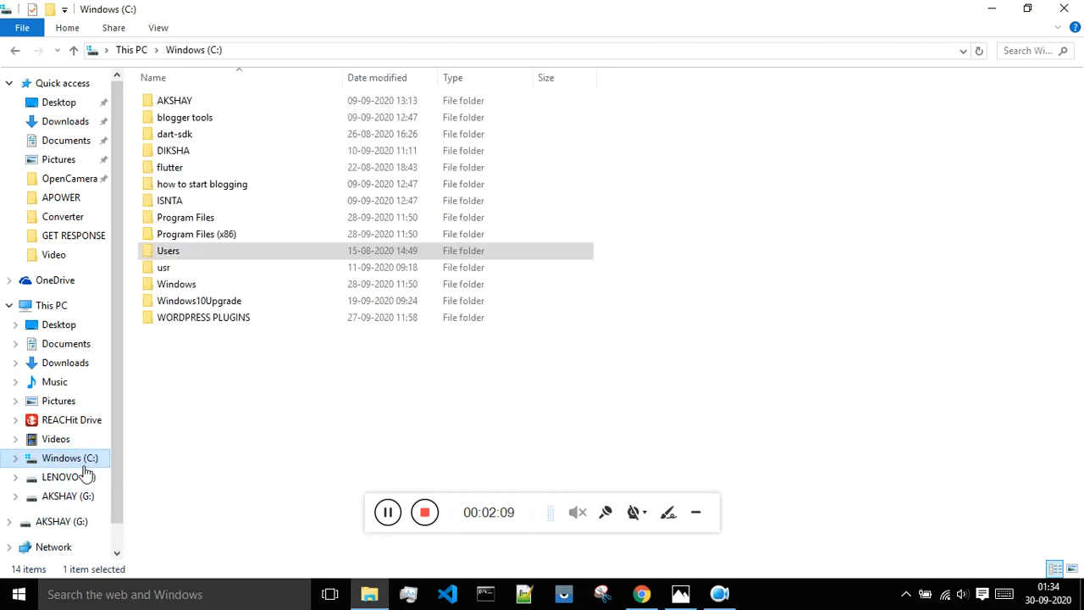
click(208, 105)
double_click(208, 112)
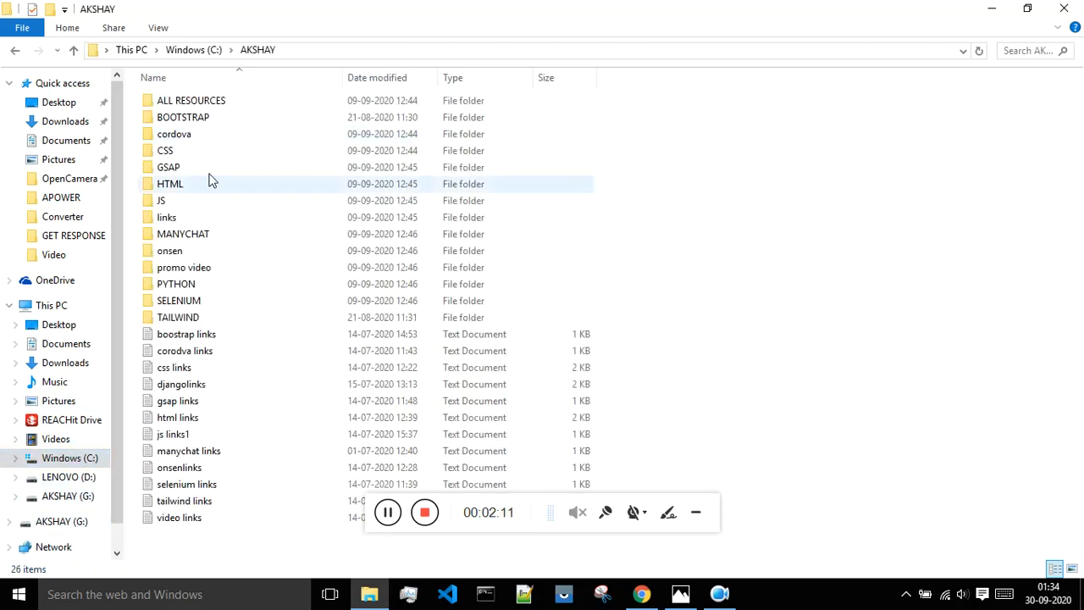
double_click(188, 336)
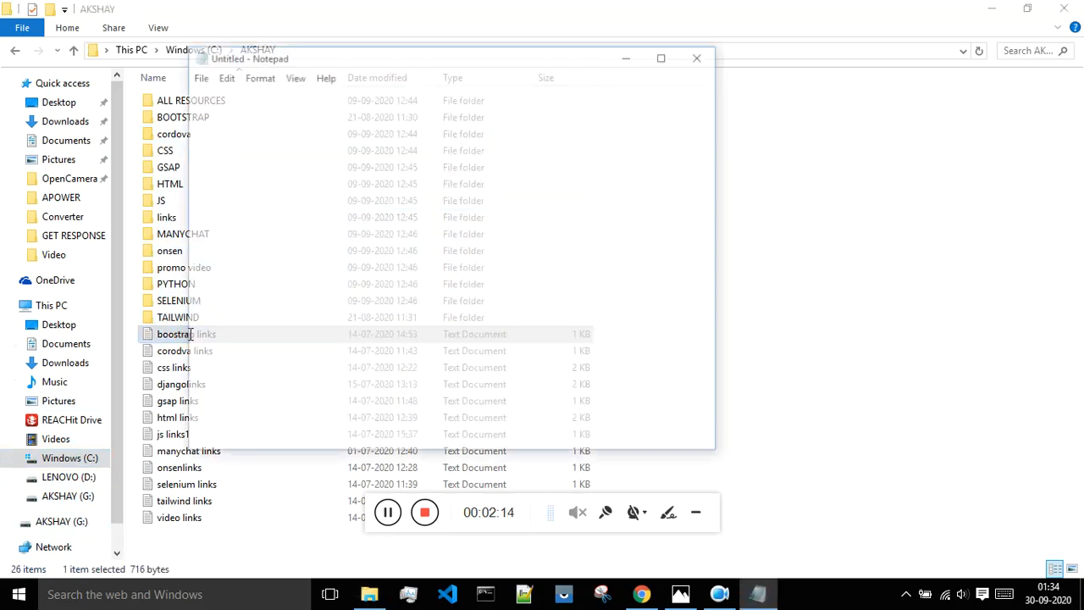
drag(375, 107, 191, 111)
key(ctrl+c)
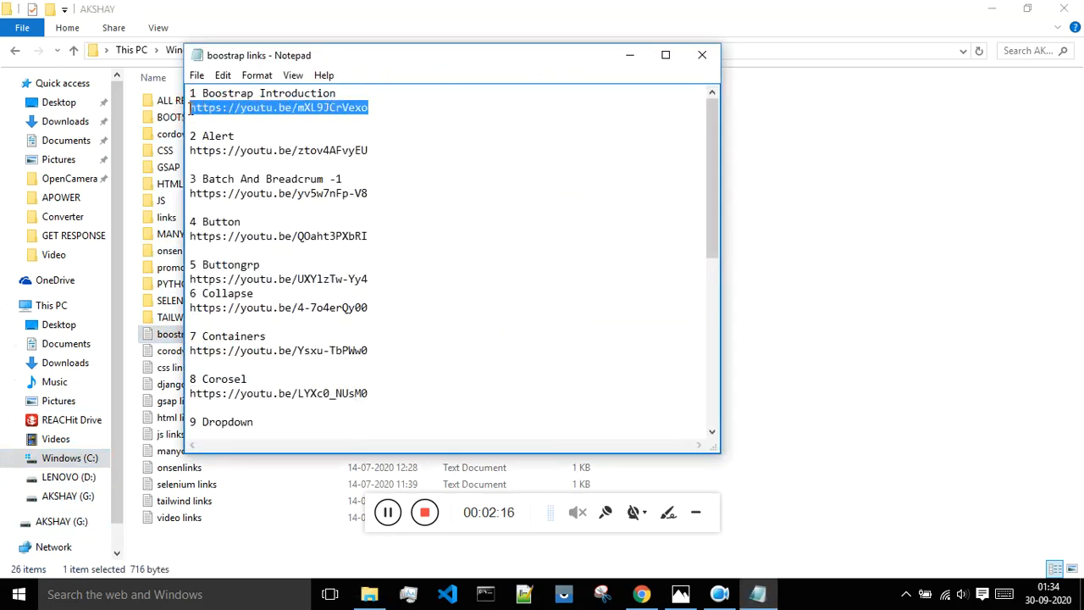
click(641, 594)
click(274, 333)
key(ctrl+v)
Name the video 'Tutorila' and submit the YouTube link.
click(260, 393)
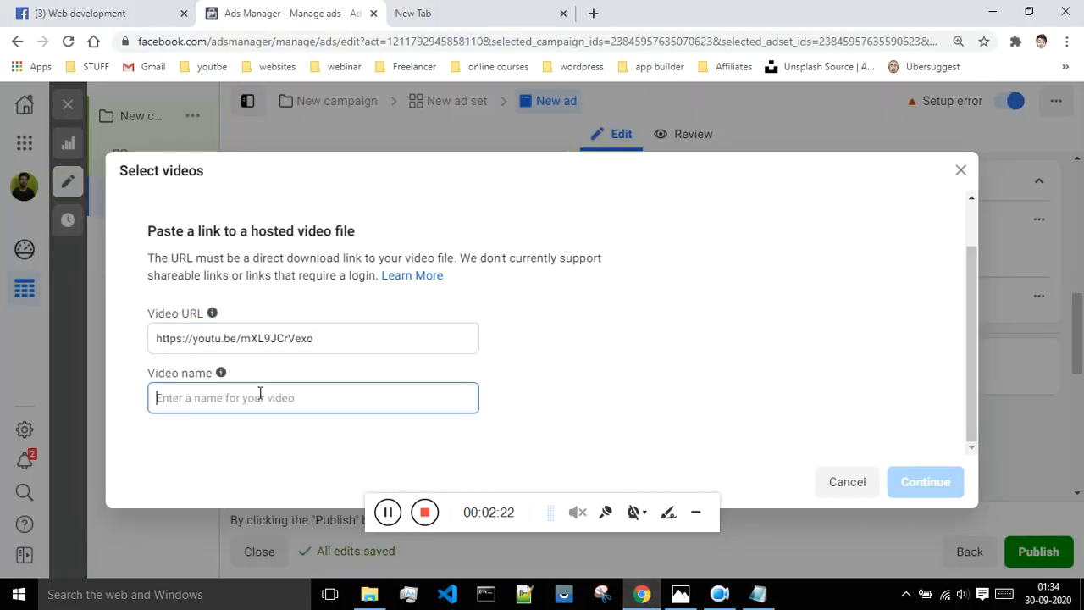
text(Tu)
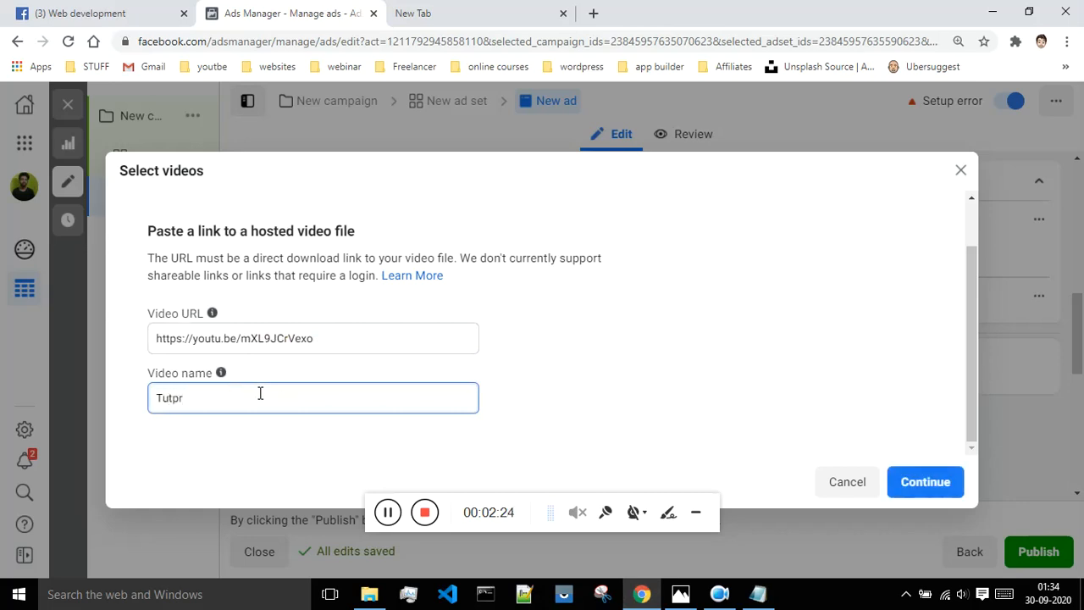
text(torila)
click(912, 482)
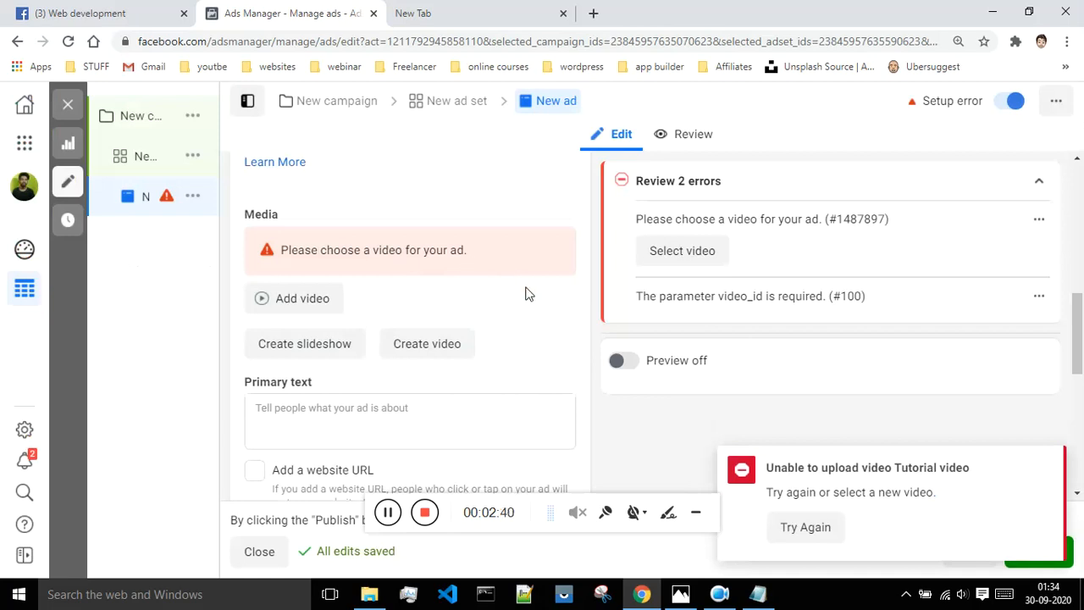
After the failed upload, paste the youtu.be link into Video URL again.
scroll(529, 292, down, 1)
scroll(540, 293, up, 2)
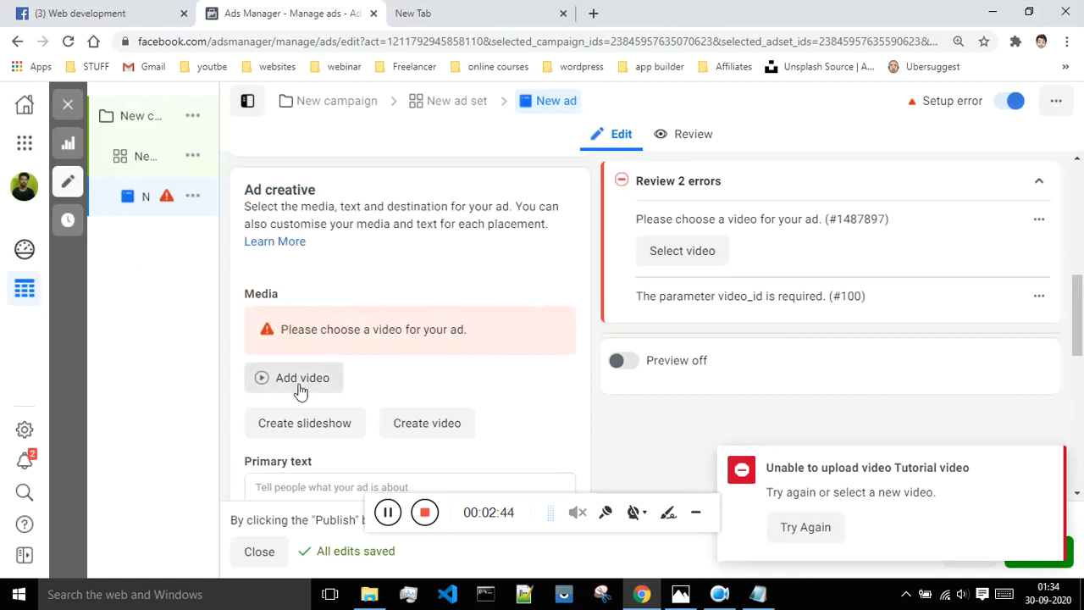
scroll(317, 373, down, 1)
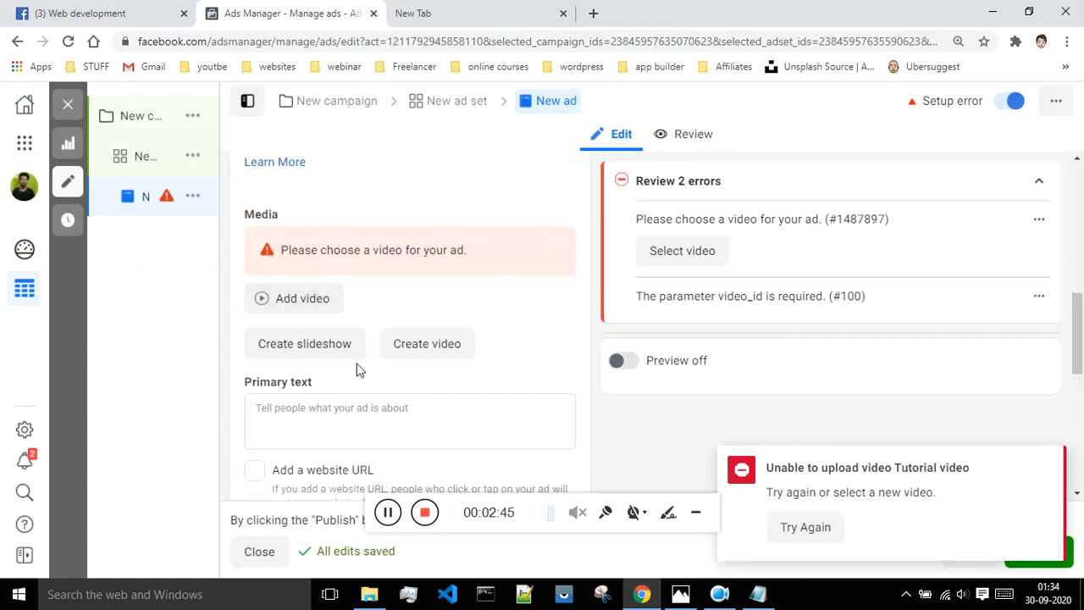
click(312, 307)
click(250, 397)
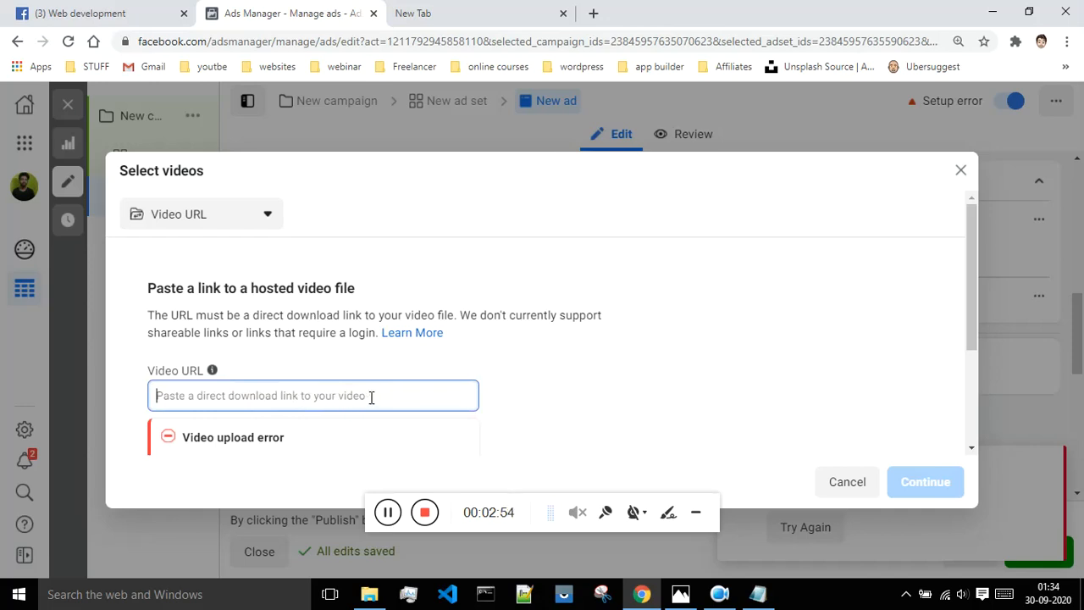
key(ctrl+v)
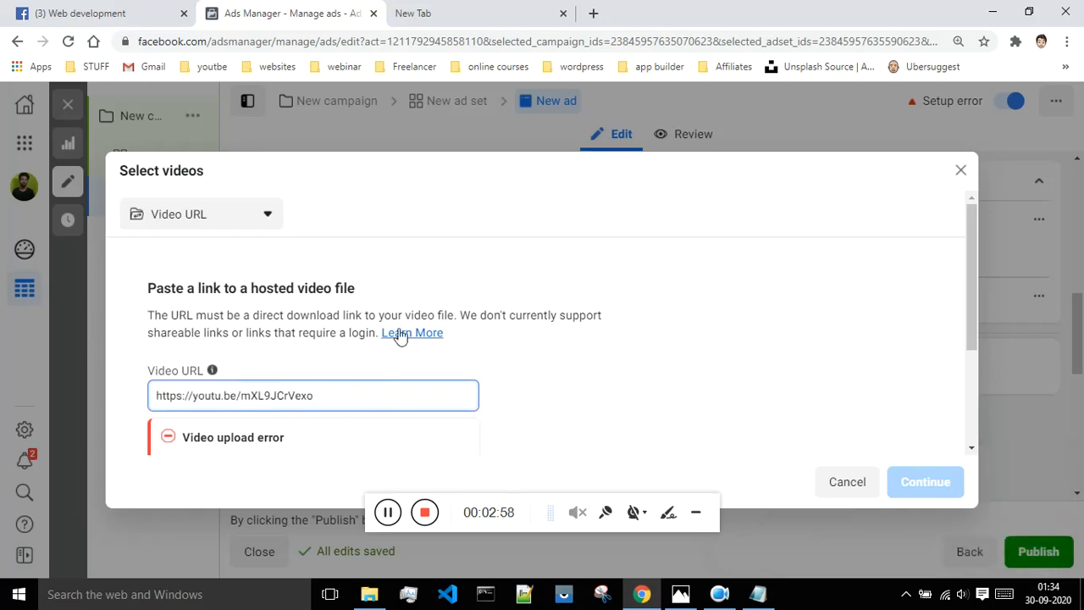
click(476, 13)
key(ctrl+v)
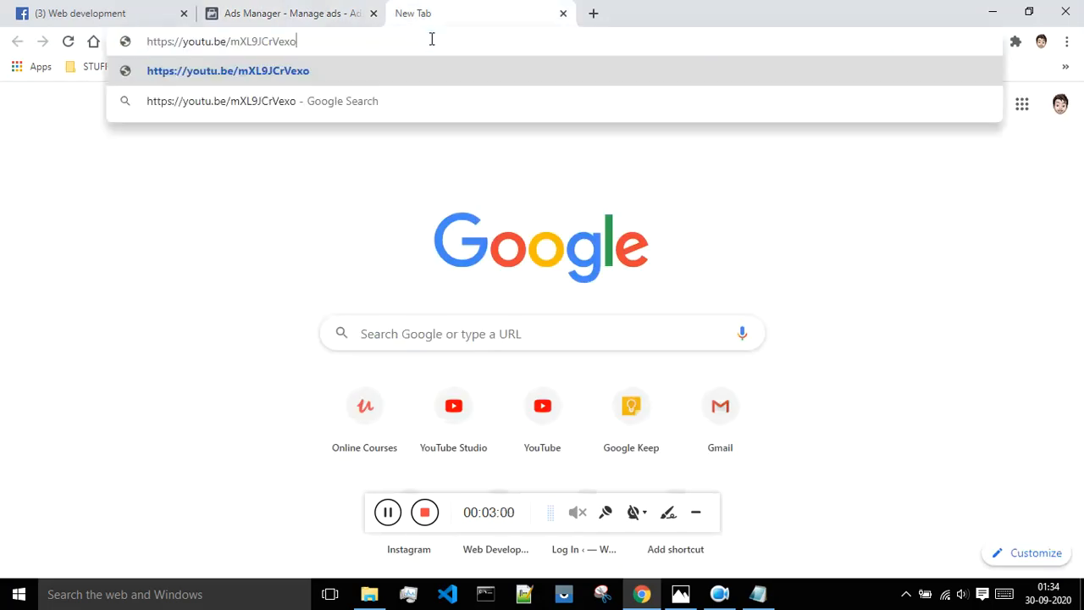
key(Return)
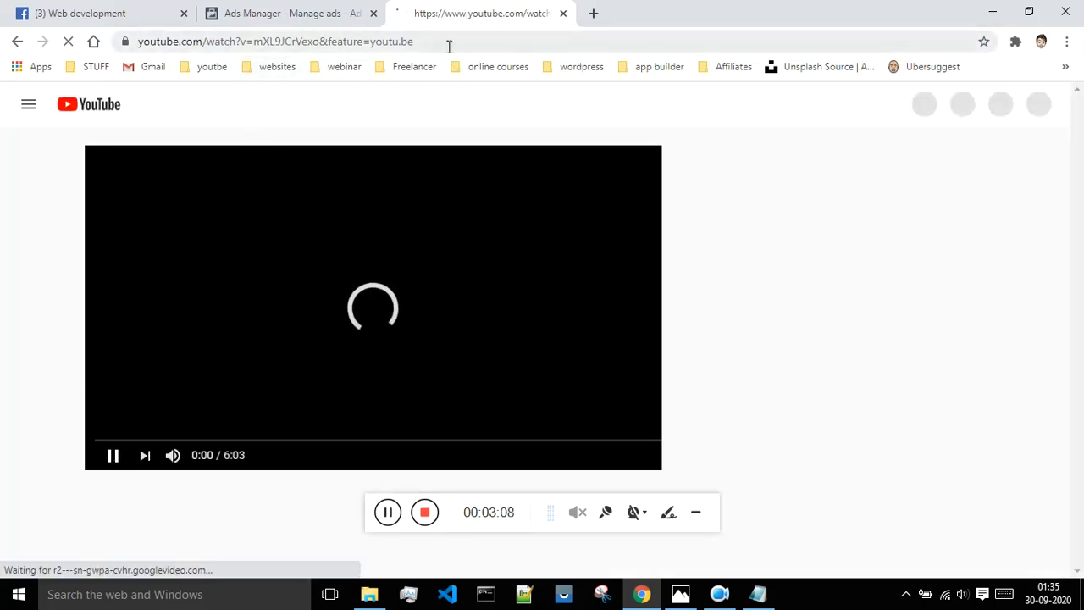
click(391, 42)
key(ctrl+c)
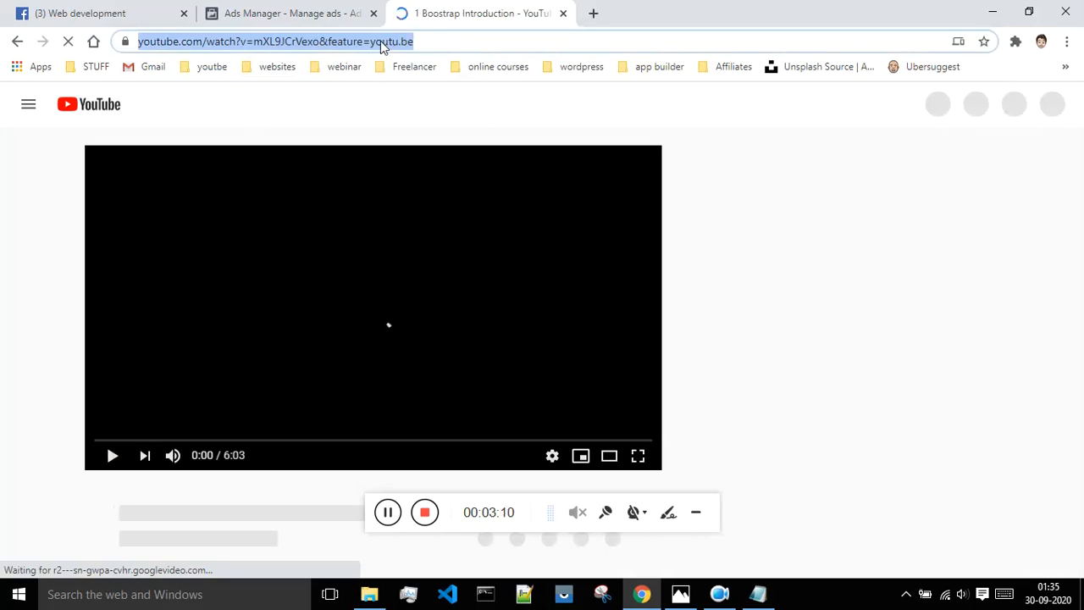
click(298, 8)
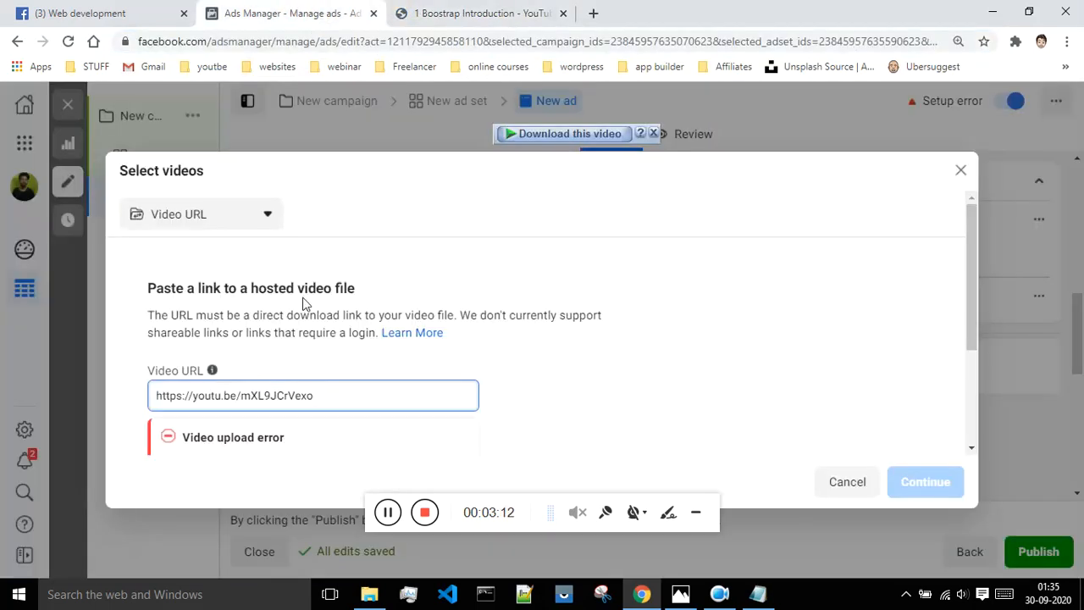
Replace the Video URL with the full youtube.com address, name it 'tutorial video', and submit.
drag(327, 399, 138, 399)
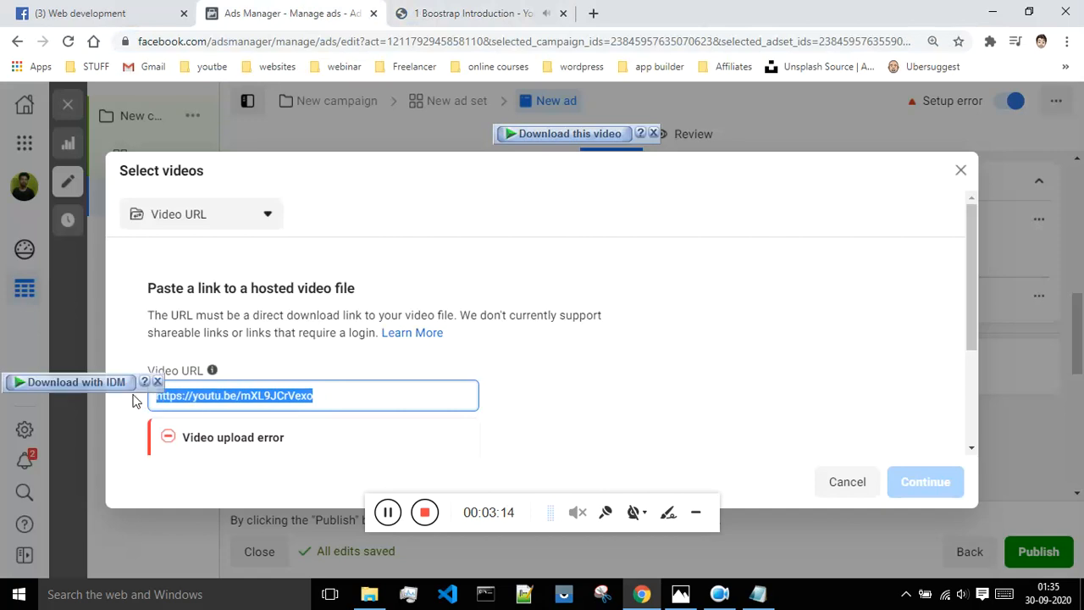
key(ctrl+v)
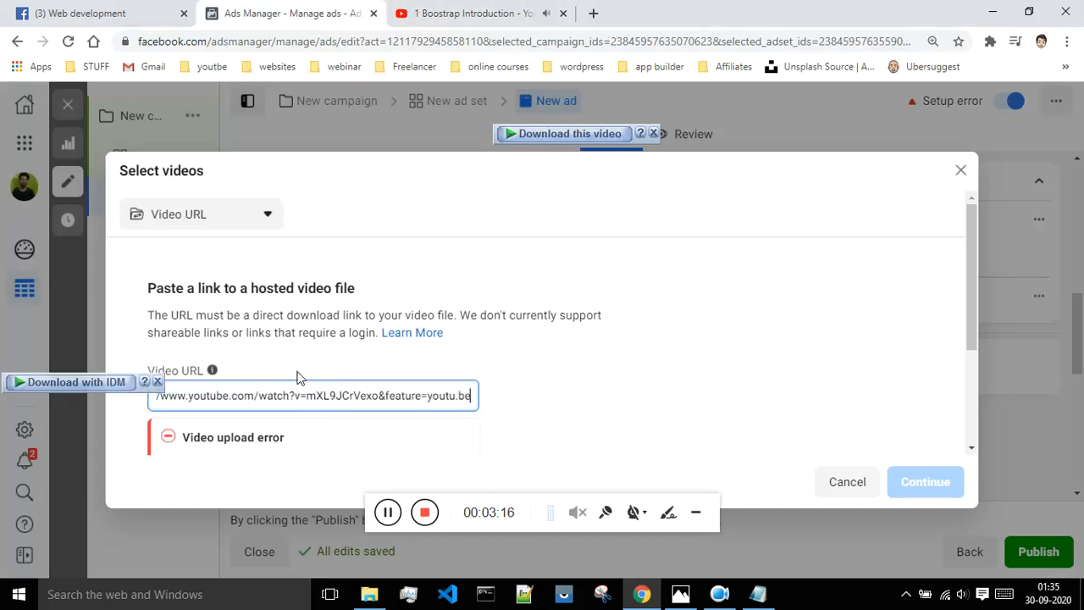
scroll(701, 360, down, 2)
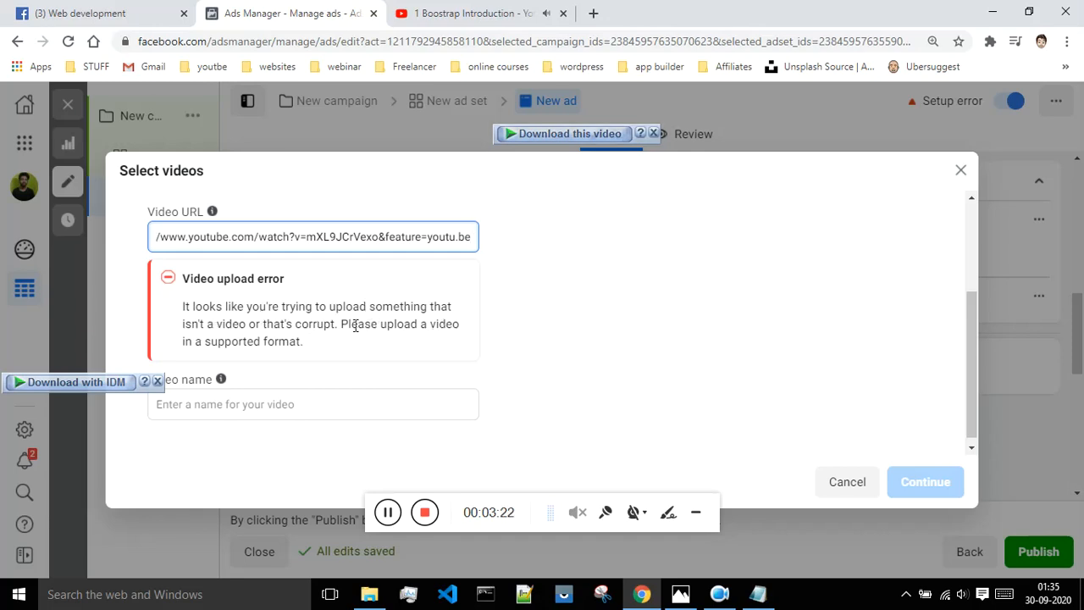
click(221, 402)
text(tutorial video)
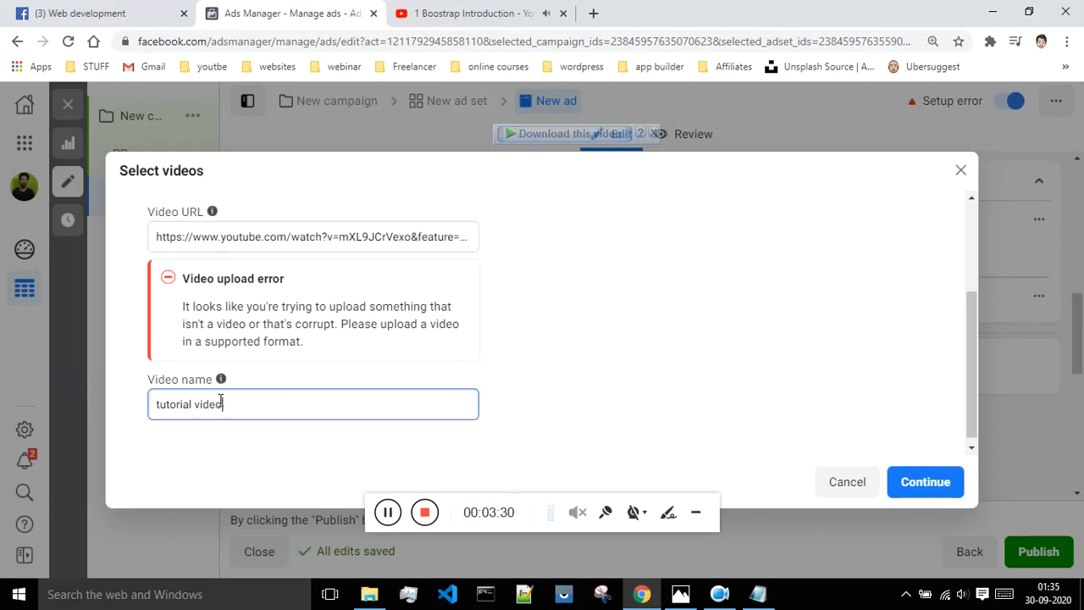
click(929, 482)
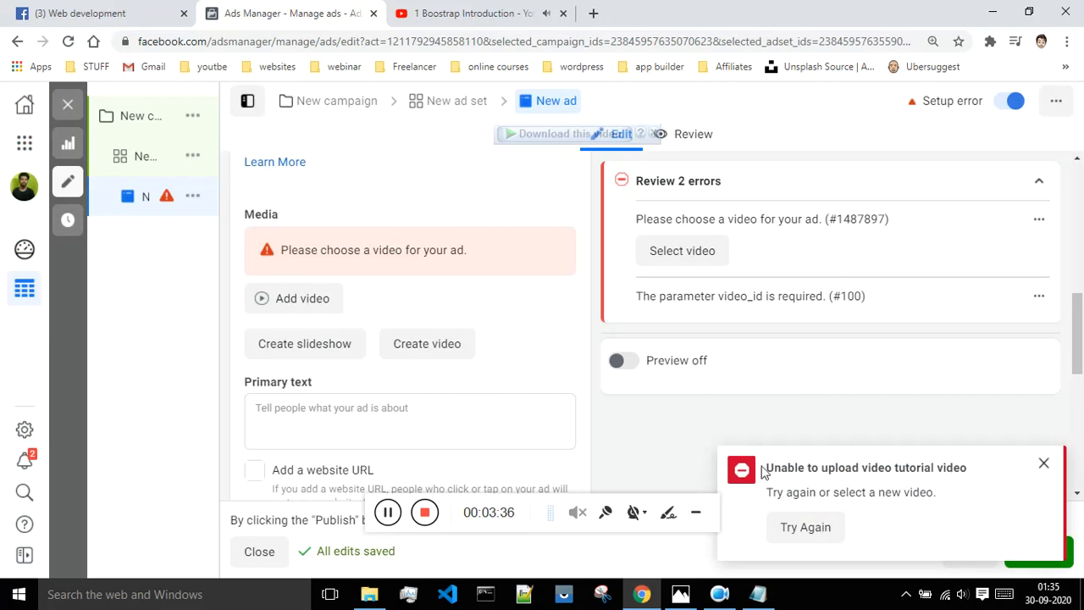
Dismiss the Unable to upload notification and close the YouTube tab.
click(1045, 464)
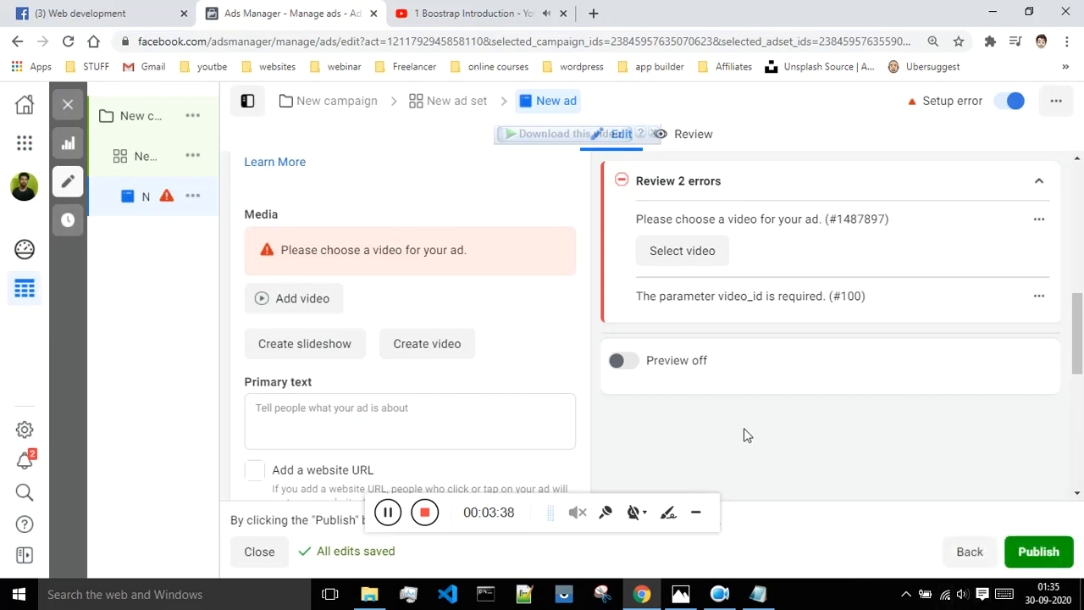
scroll(568, 390, up, 2)
scroll(432, 360, down, 1)
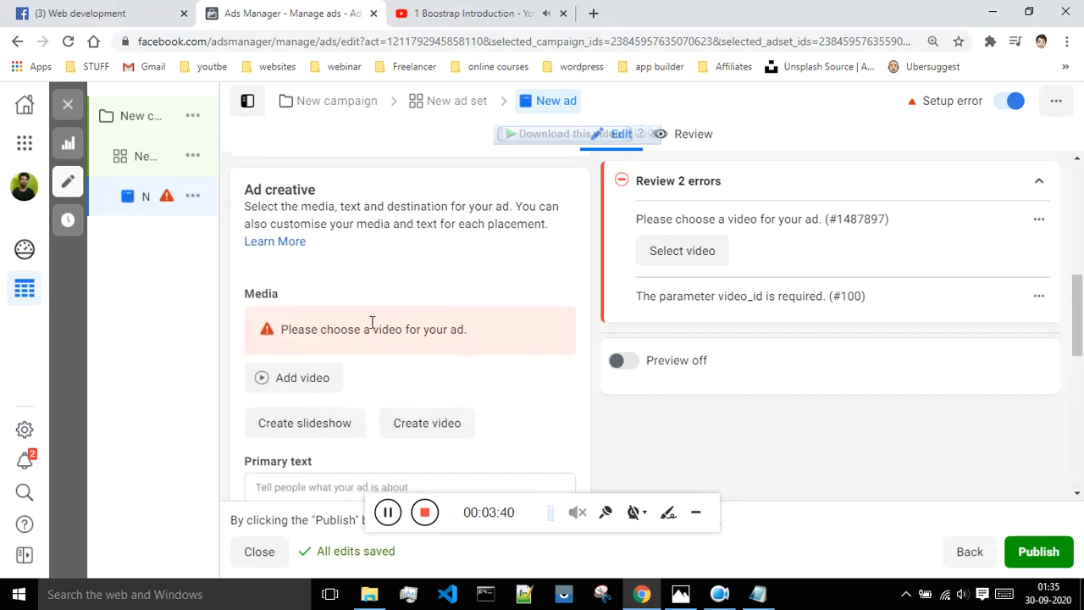
click(474, 13)
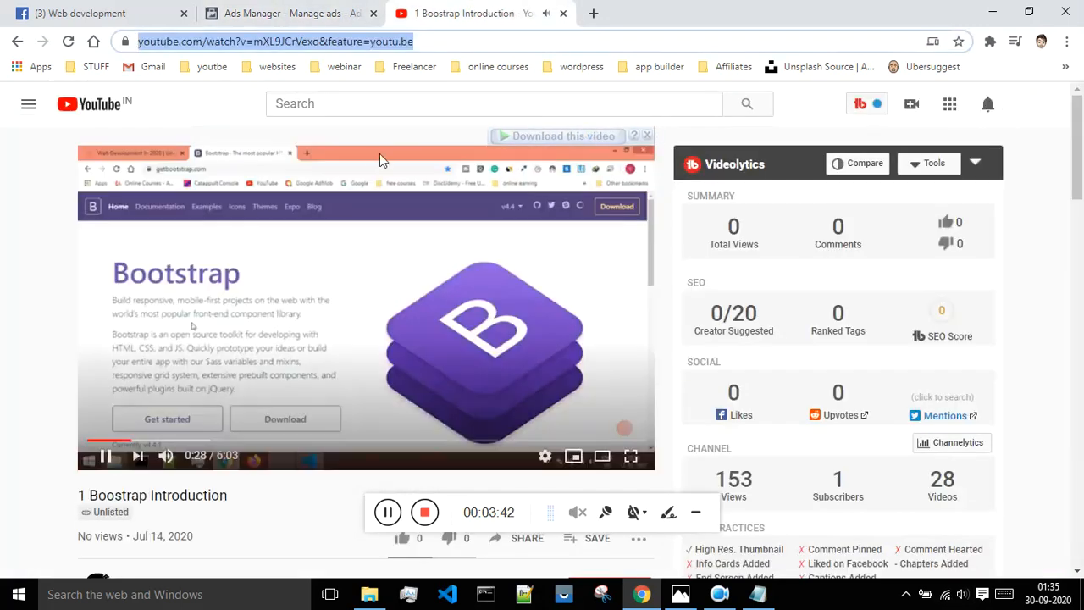
click(563, 13)
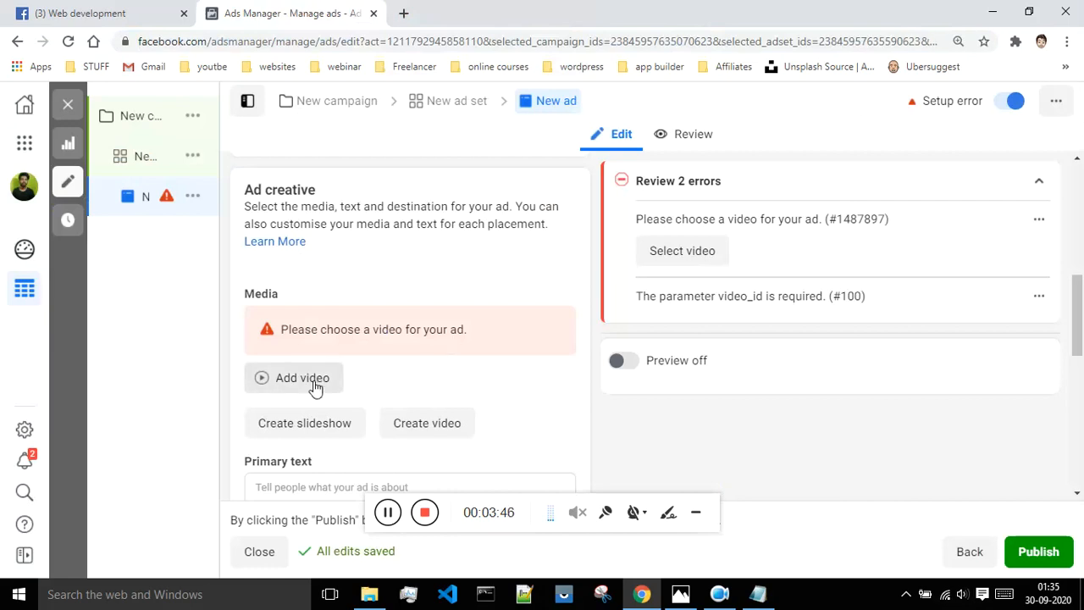
Open the Video Creation Kit and browse templates like Contactless delivery & pick-up and Promote gift cards.
click(412, 428)
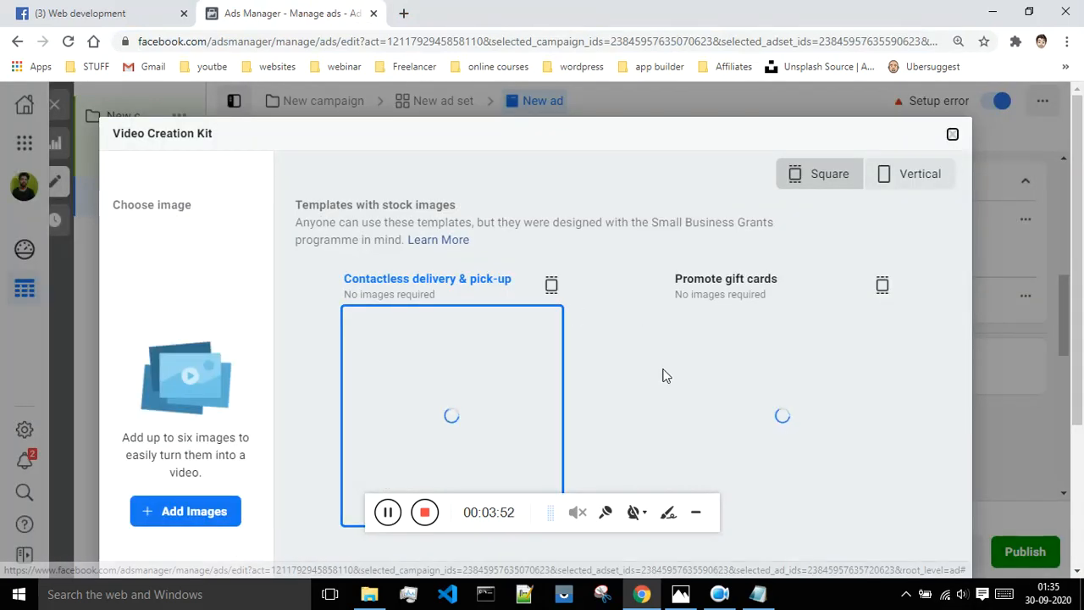
scroll(356, 357, down, 3)
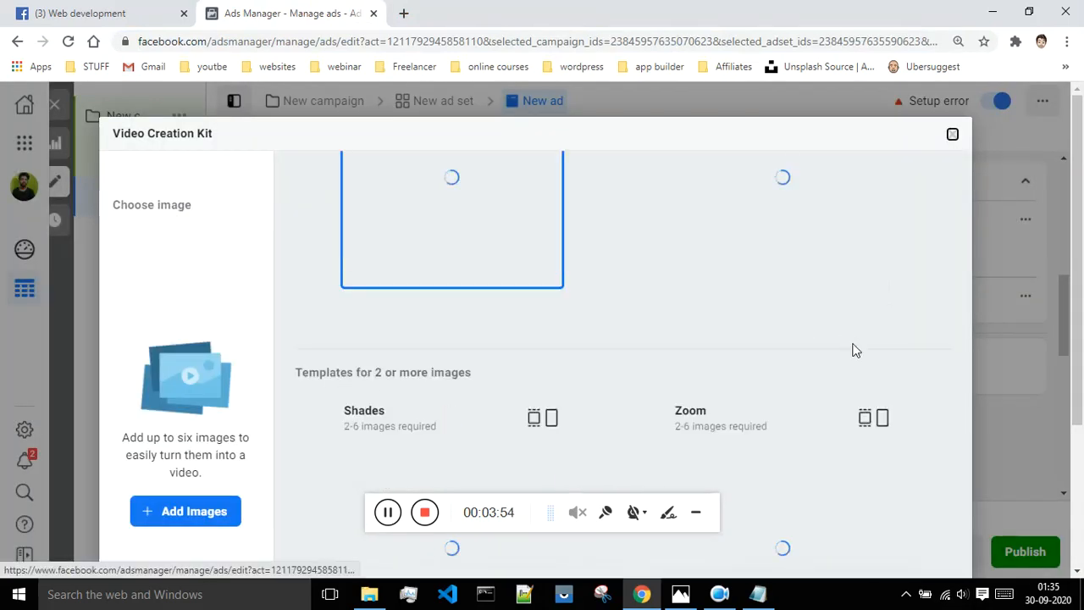
scroll(795, 427, down, 3)
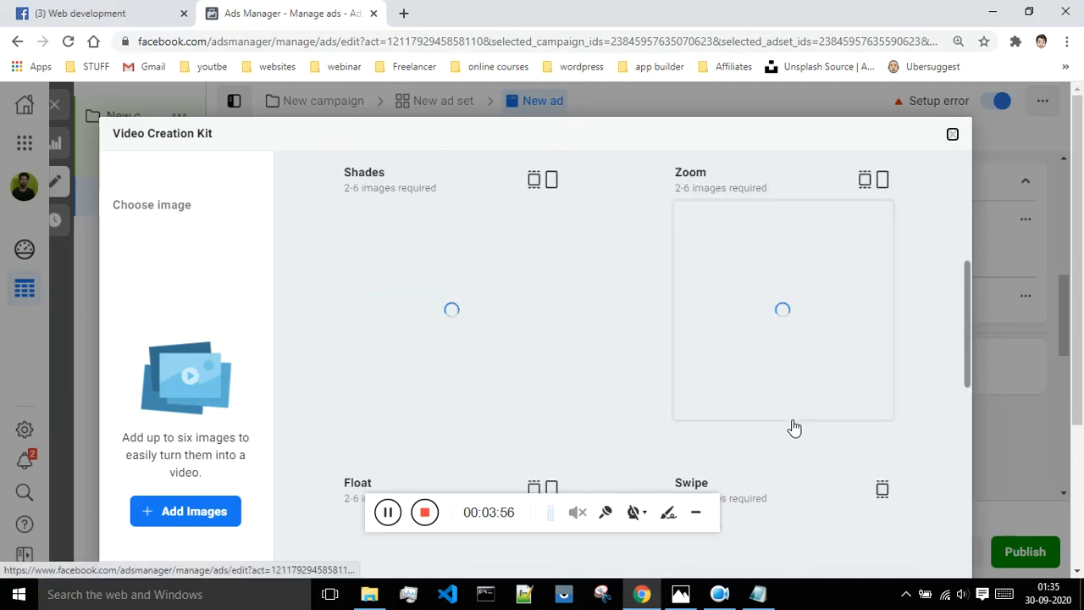
scroll(795, 428, up, 4)
scroll(793, 421, up, 2)
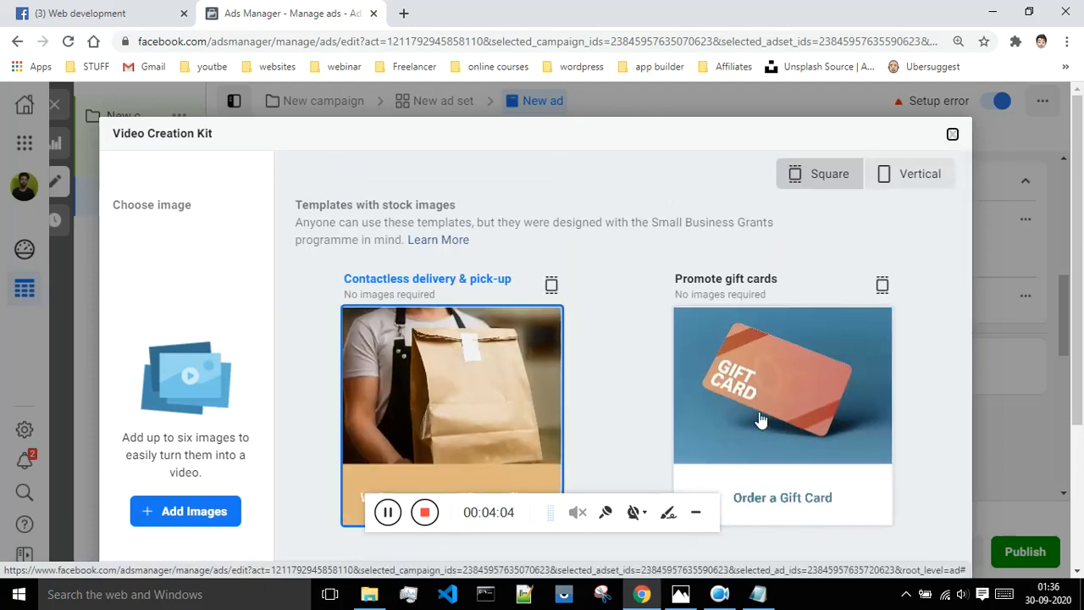
scroll(678, 364, down, 3)
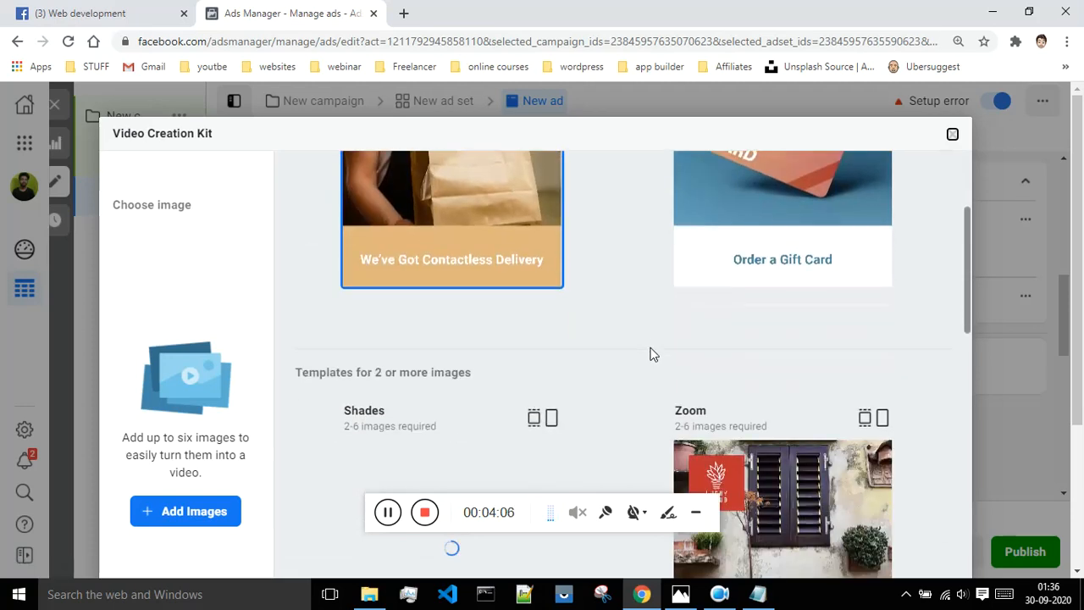
scroll(650, 354, up, 2)
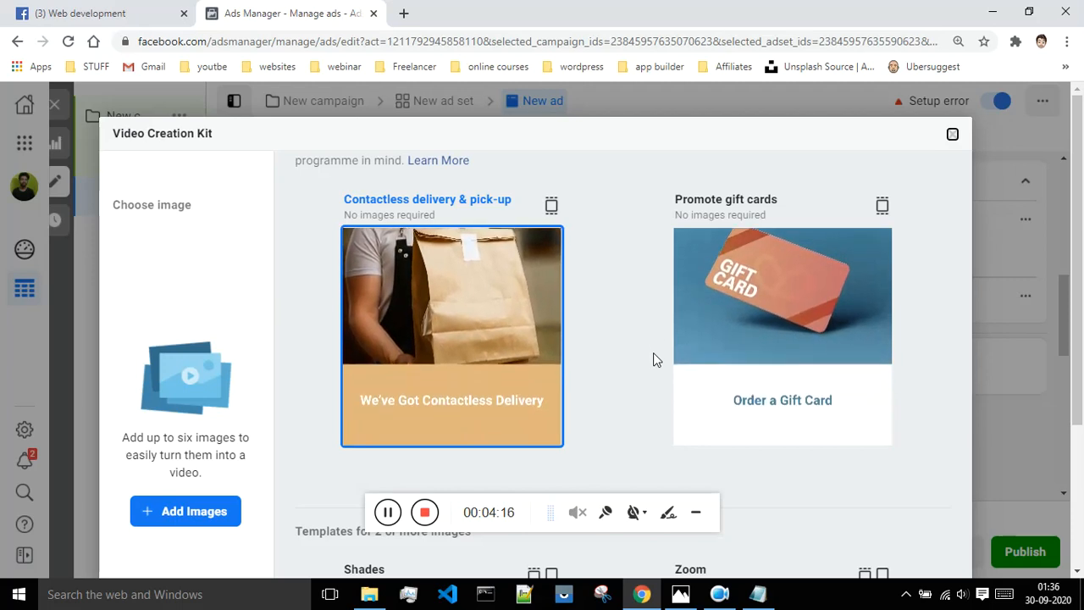
scroll(791, 339, down, 3)
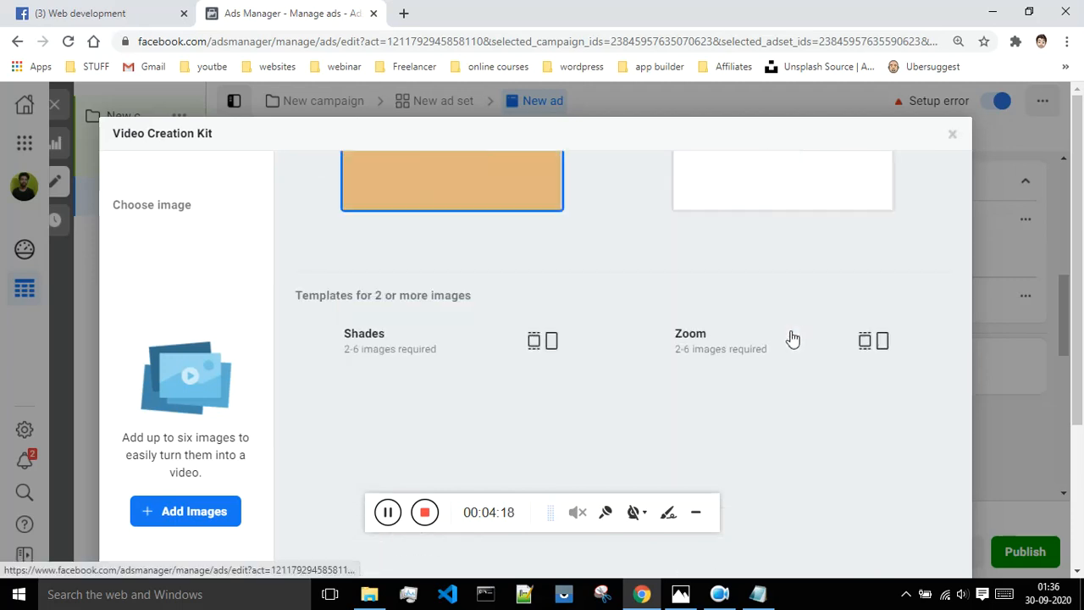
scroll(873, 439, down, 7)
scroll(854, 435, down, 10)
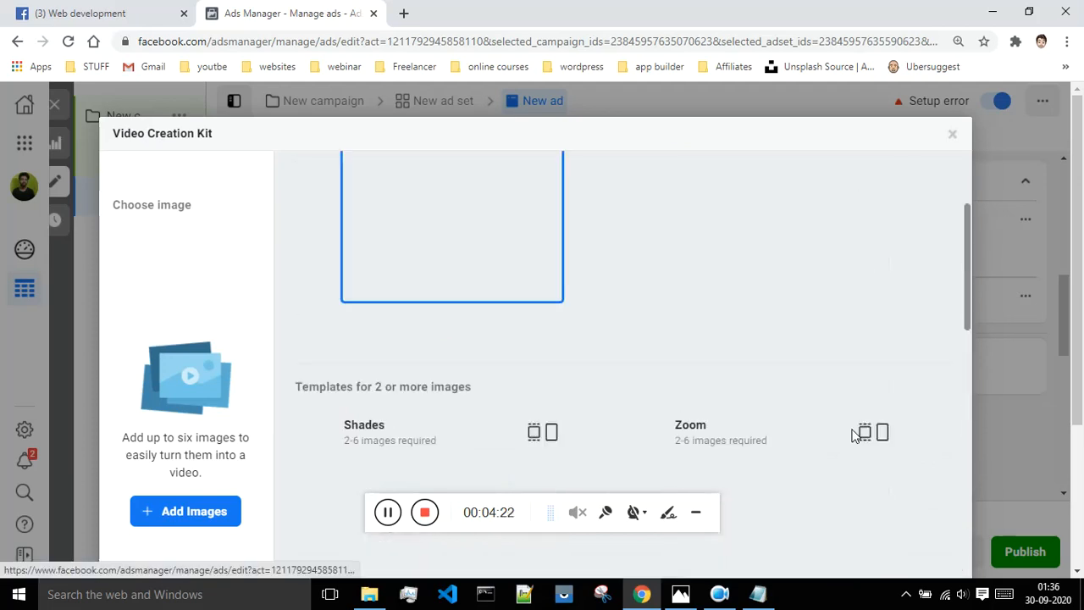
scroll(859, 432, up, 15)
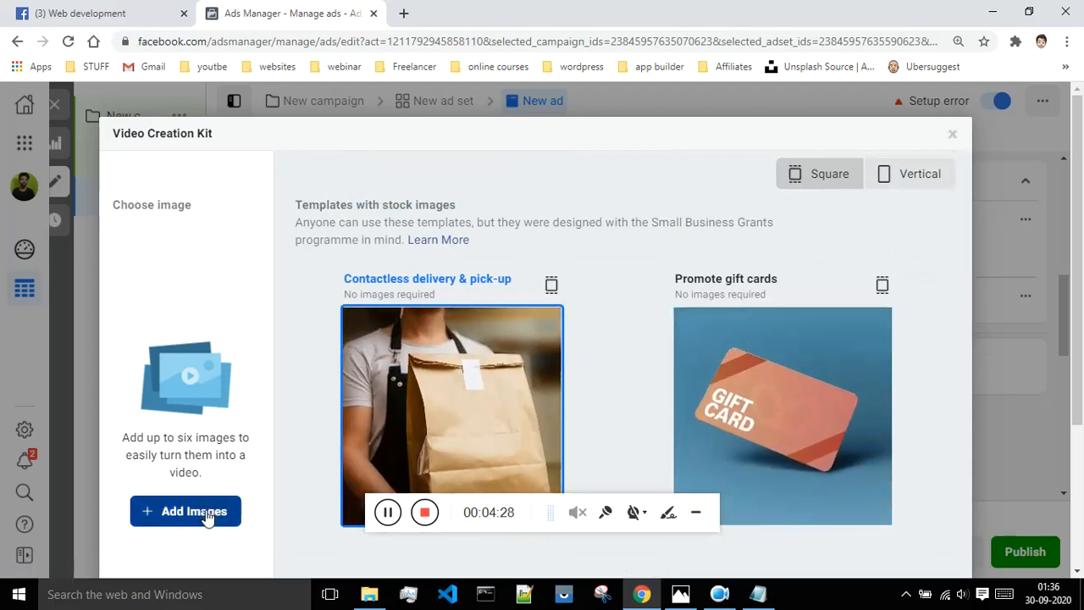
Pick the white headphones image from the account images and continue to the templates.
click(206, 511)
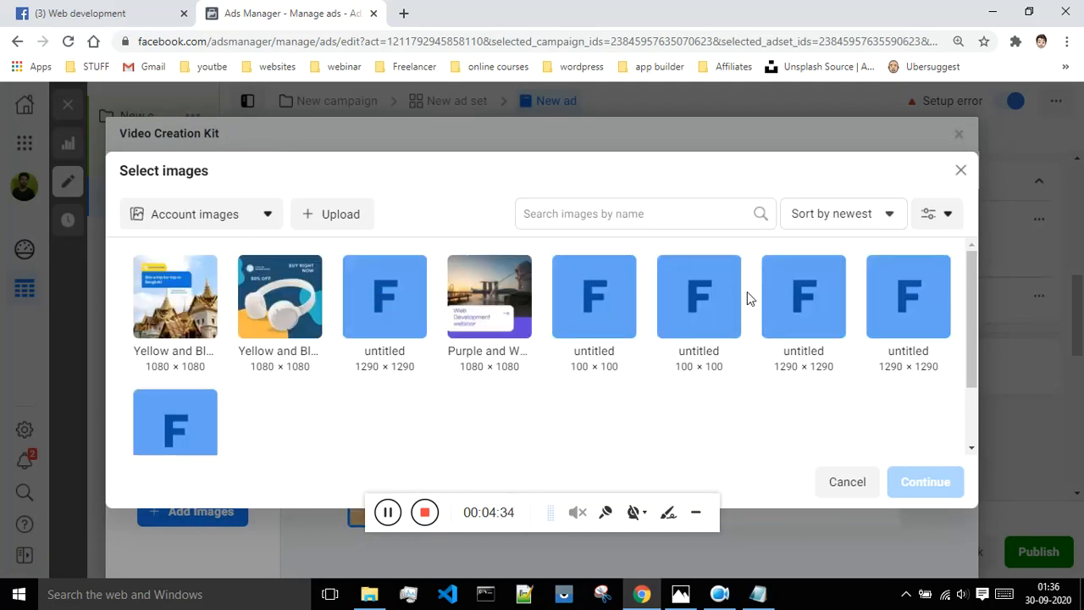
click(282, 313)
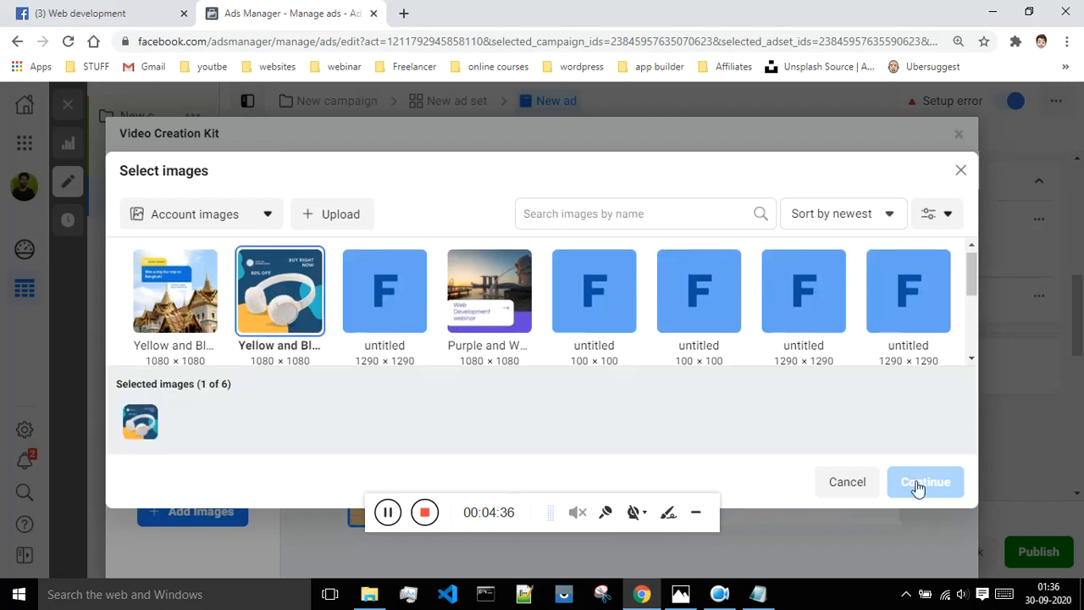
click(923, 483)
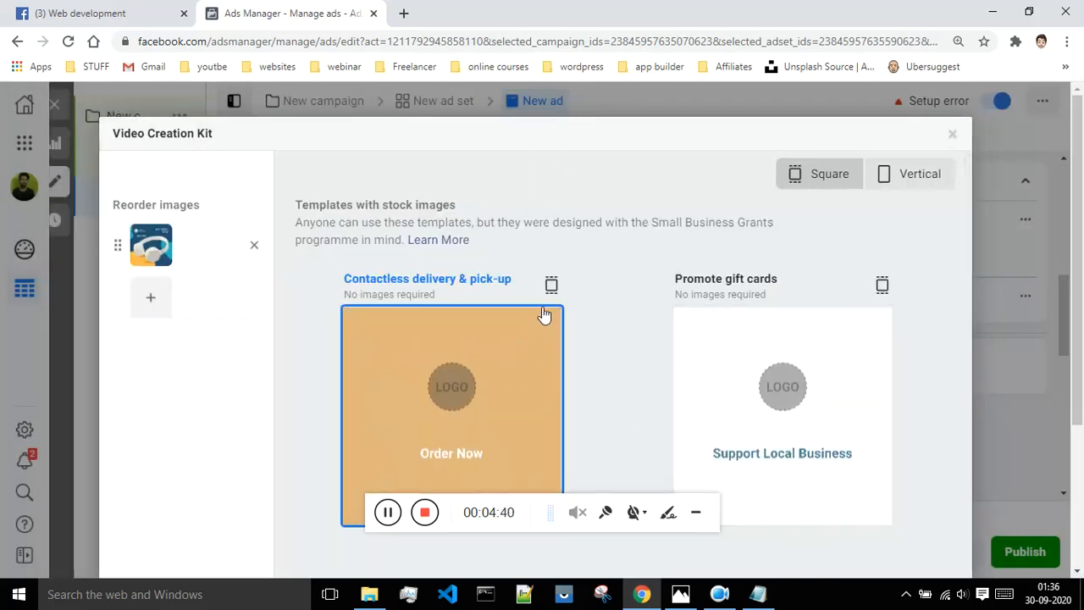
Choose the Contactless delivery & pick-up template for the headphones video and start customising it.
scroll(620, 305, down, 2)
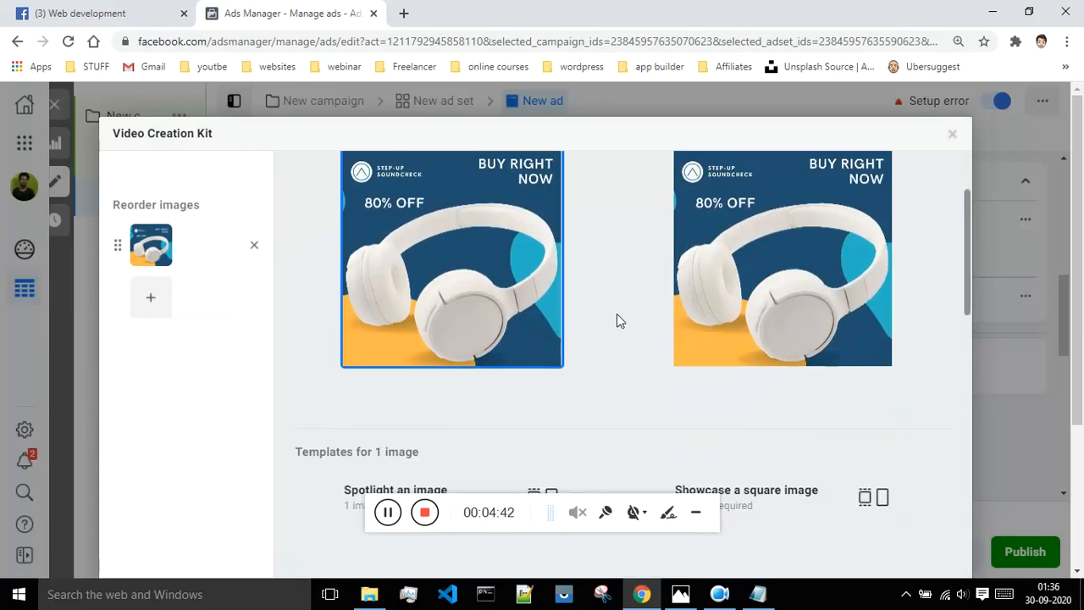
scroll(604, 341, down, 3)
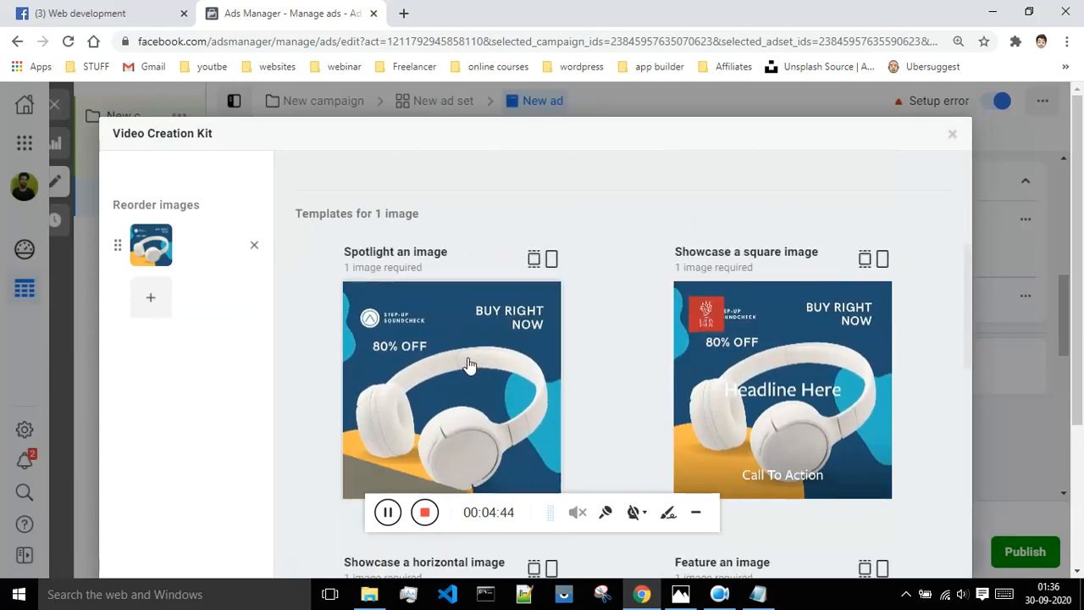
scroll(476, 379, down, 1)
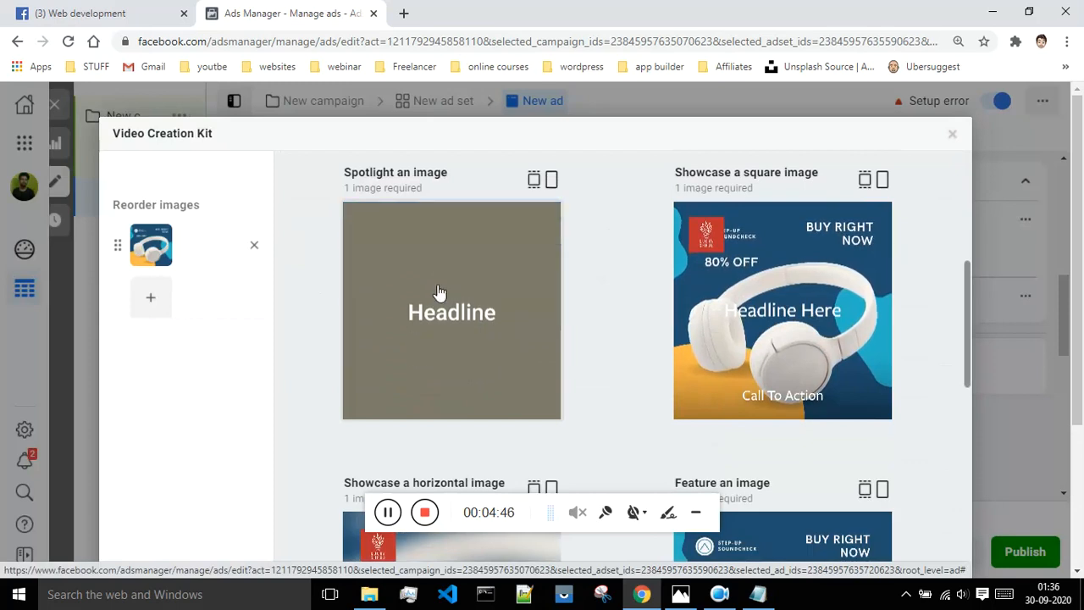
scroll(781, 324, down, 4)
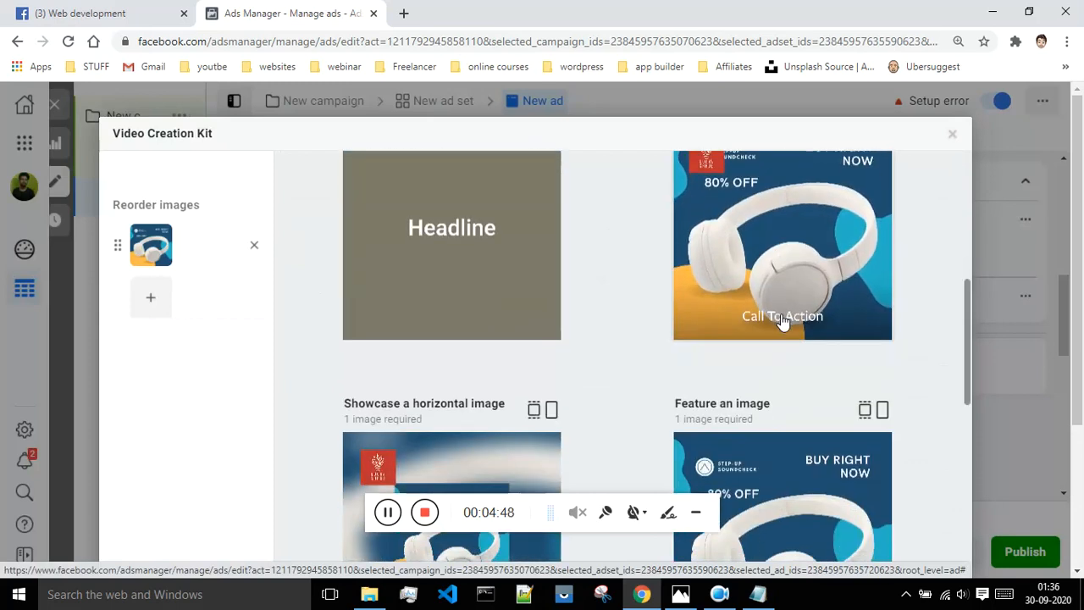
scroll(778, 326, down, 3)
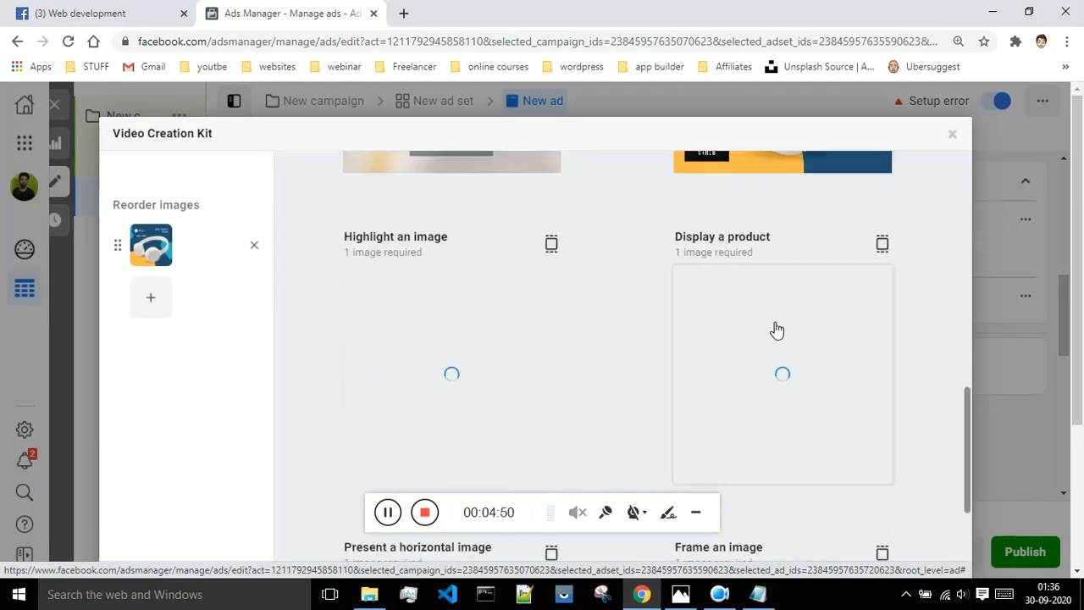
scroll(778, 330, up, 7)
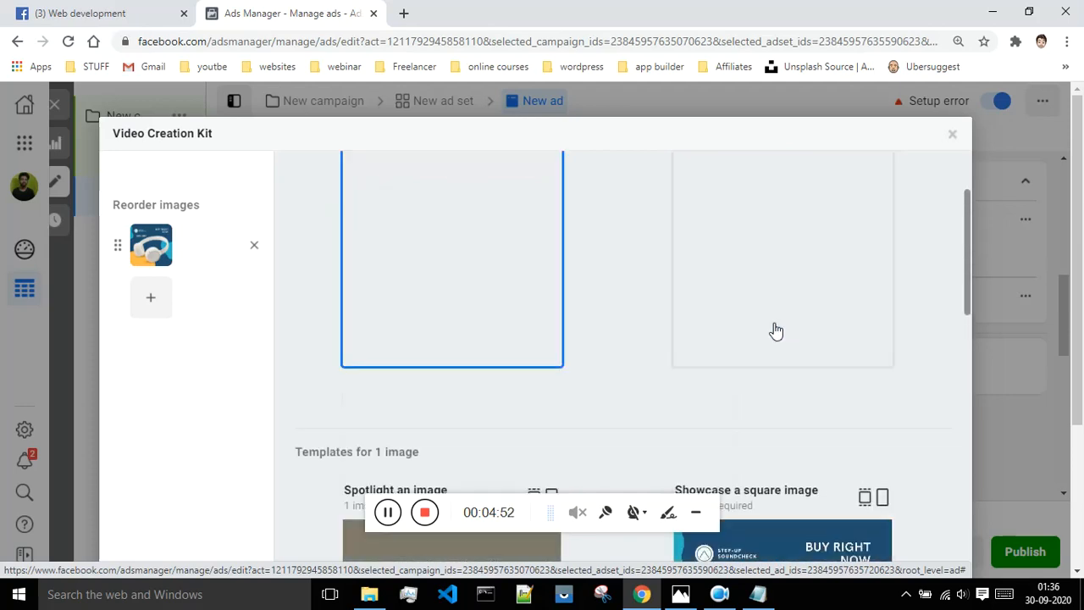
scroll(777, 330, up, 2)
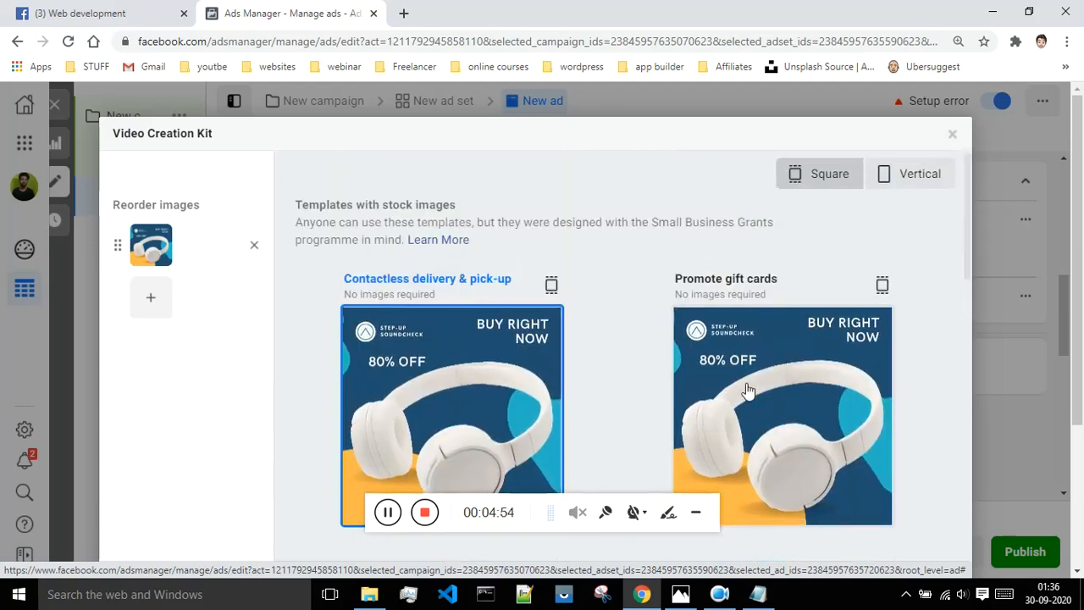
click(472, 387)
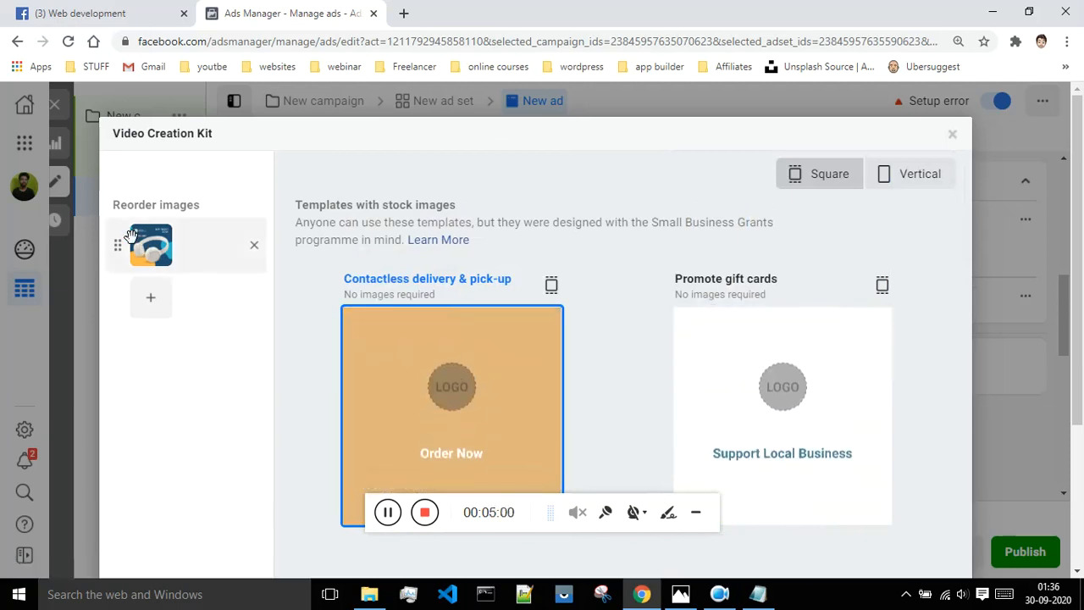
scroll(204, 283, down, 3)
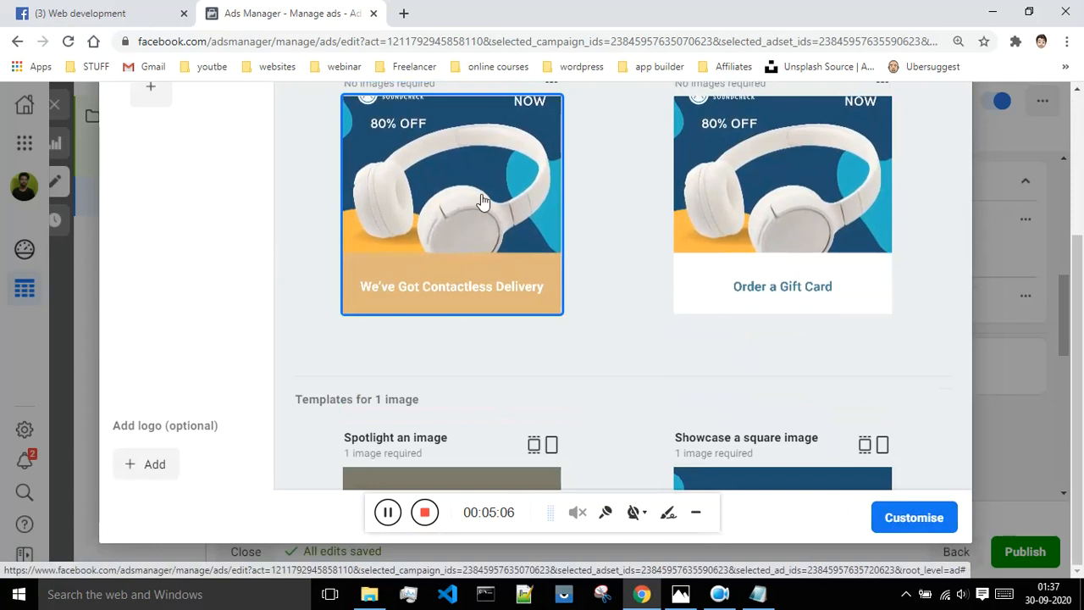
click(905, 526)
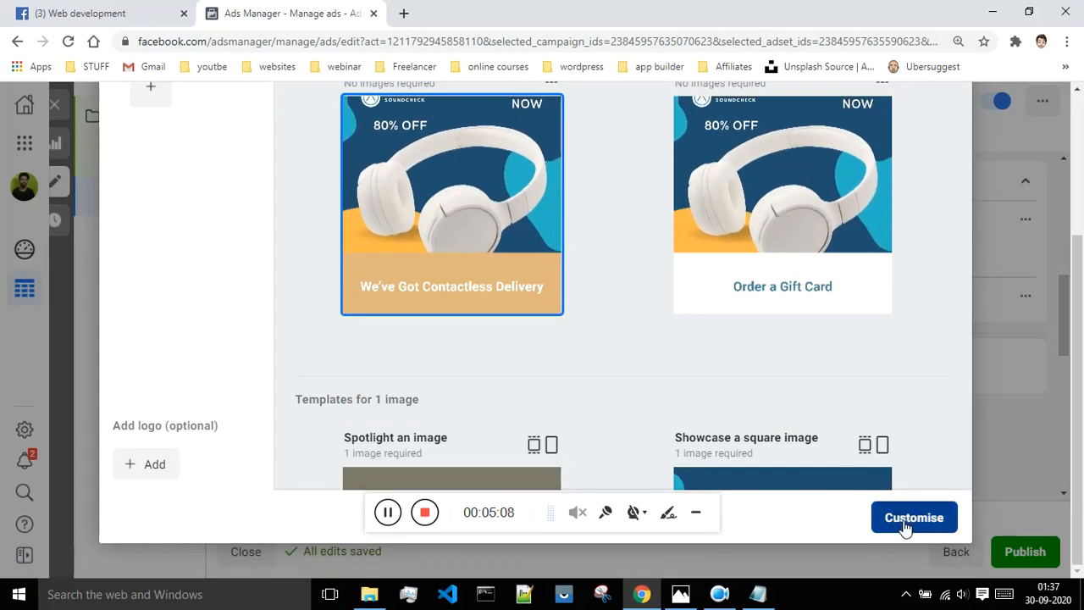
Replace the Scene 1 caption text with 'buy product'.
scroll(819, 440, up, 2)
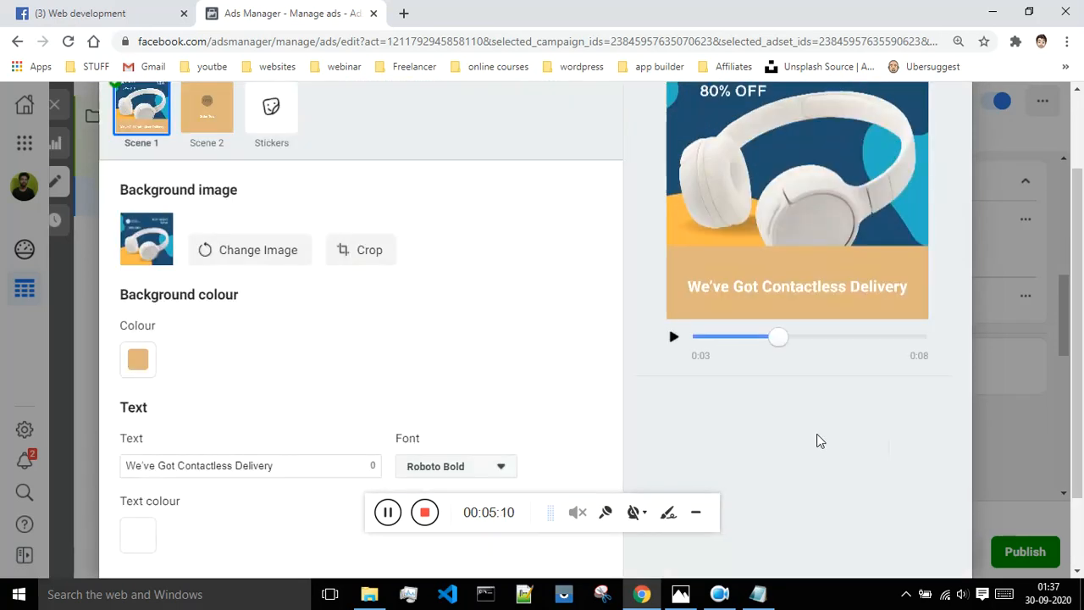
scroll(819, 440, up, 1)
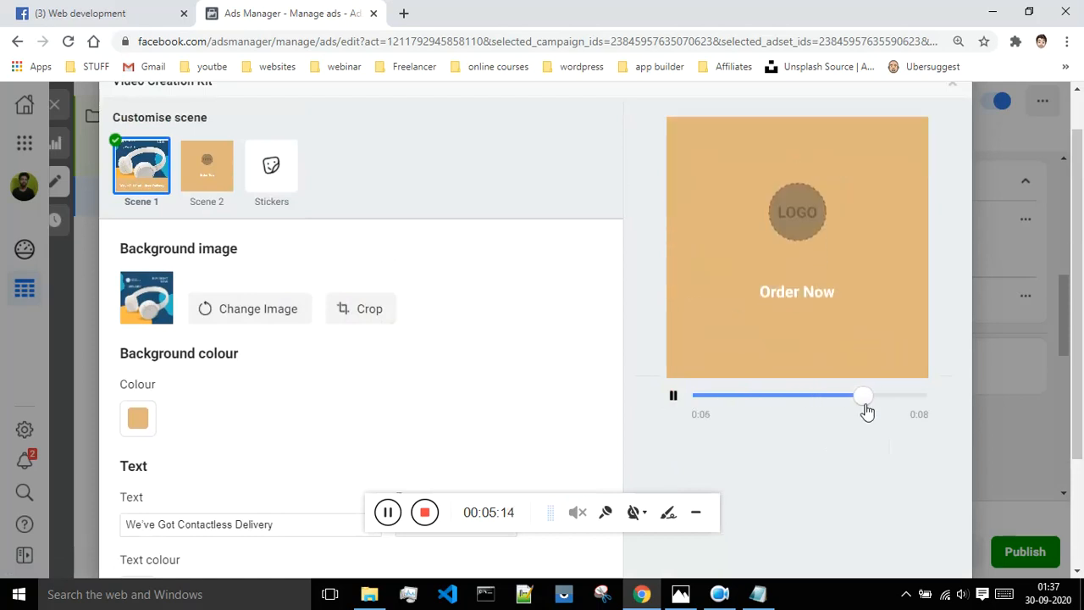
scroll(863, 410, down, 2)
click(930, 516)
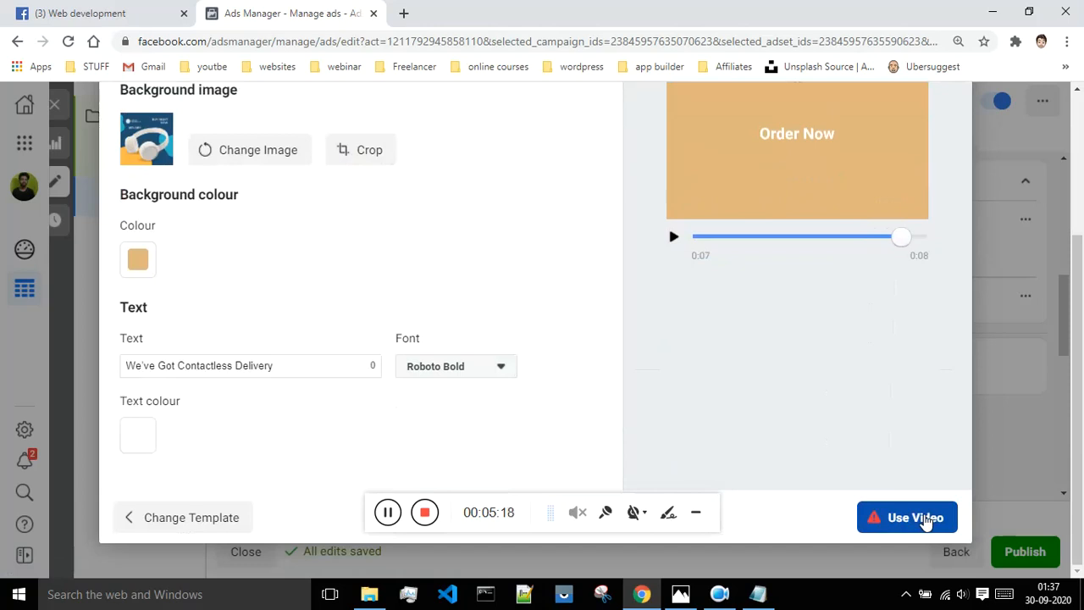
mouse_move(870, 527)
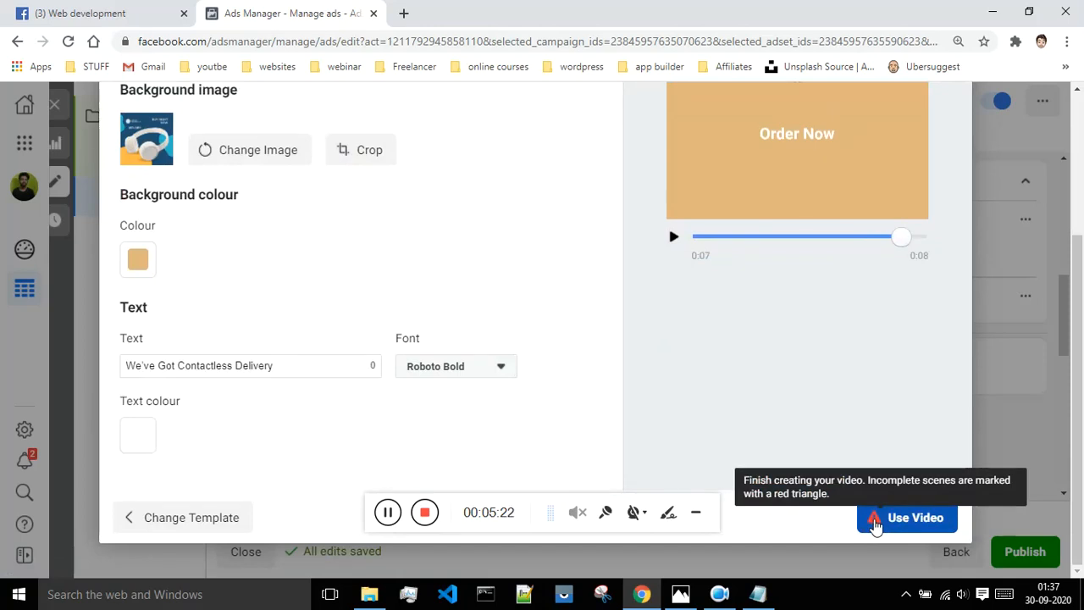
drag(291, 366, 110, 364)
key(BackSpace)
text(buy produc)
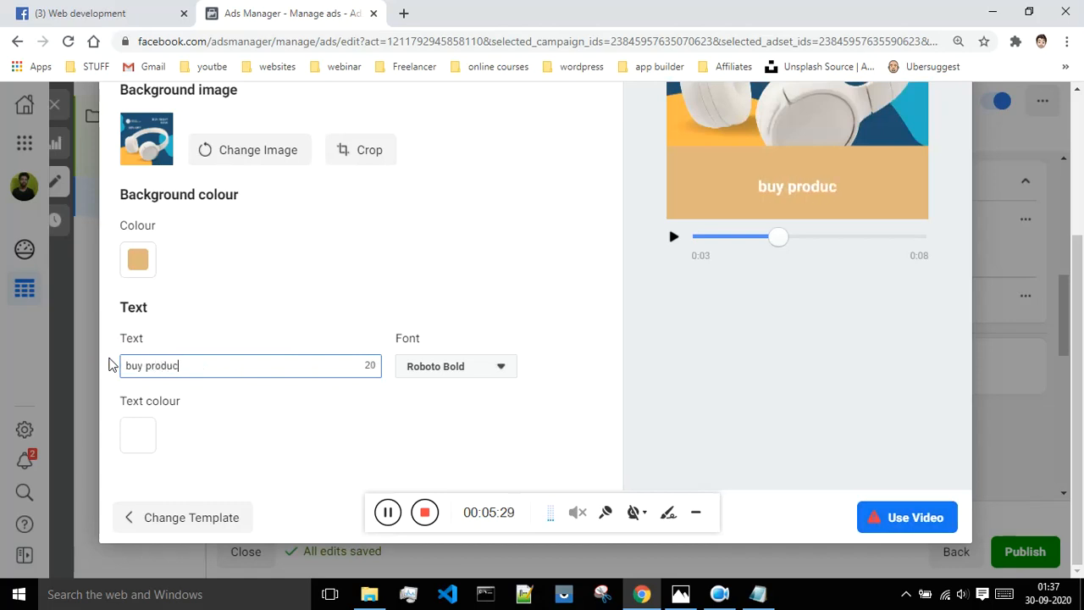
key(BackSpace)
text(ct)
Set the caption font to FreightSansLFPro Bold and its text colour to near black.
click(450, 368)
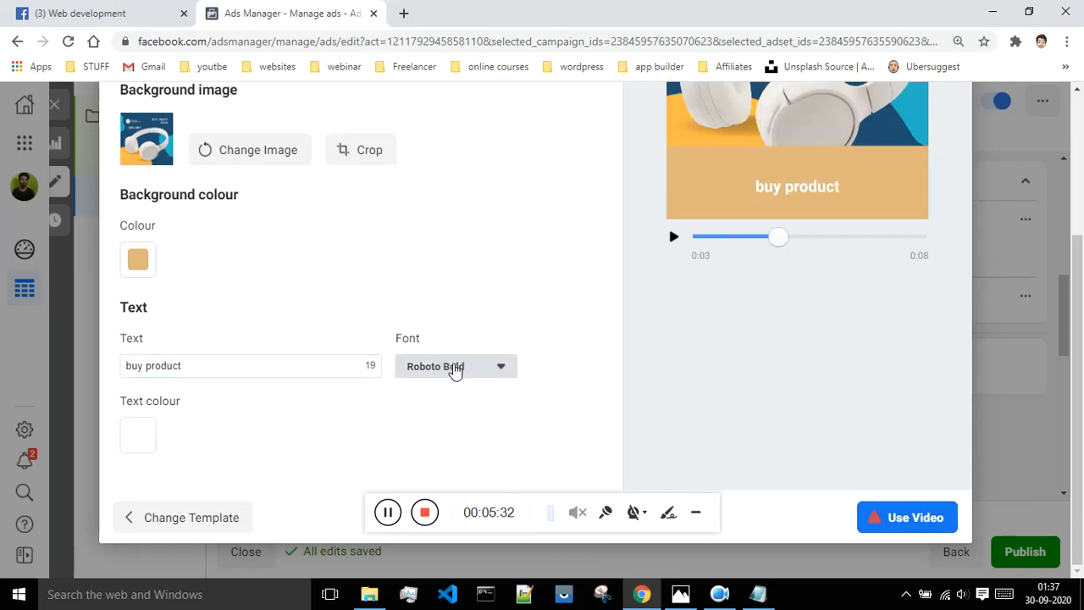
click(459, 293)
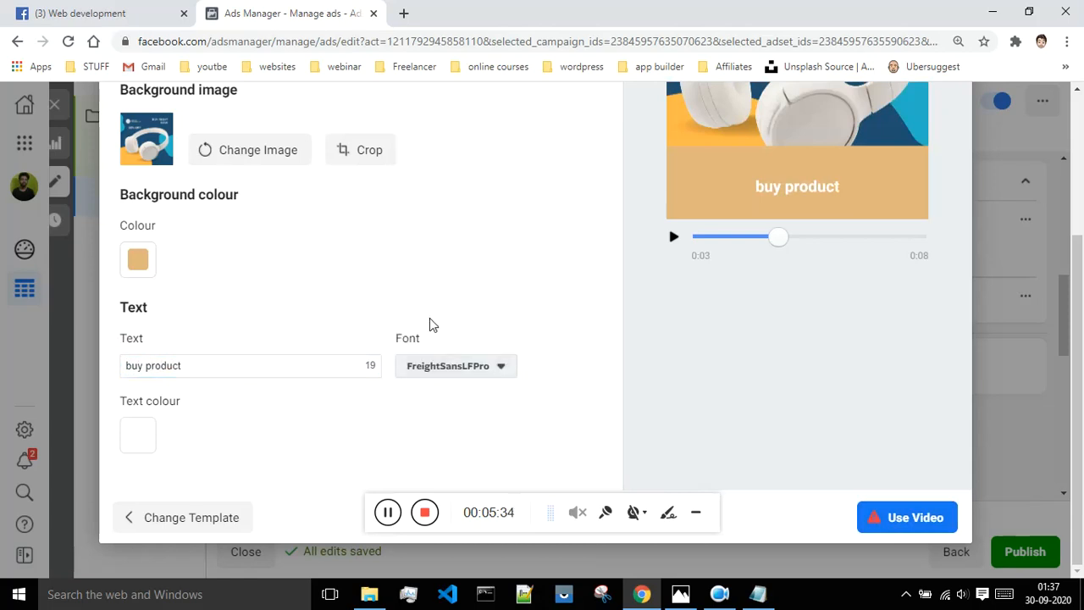
click(140, 442)
drag(206, 395, 186, 504)
click(344, 293)
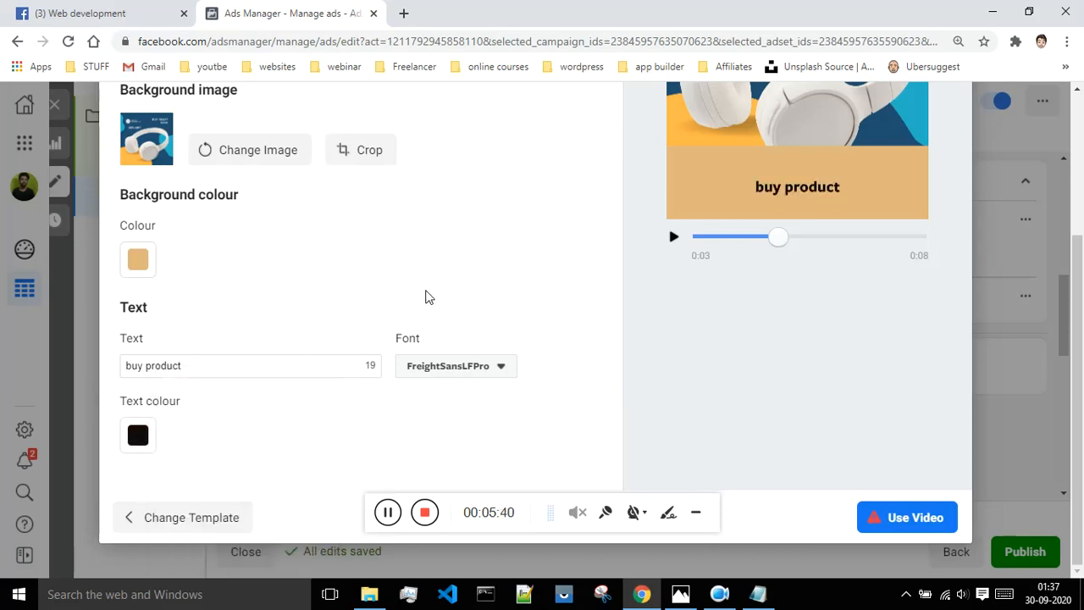
Capitalise the caption so it reads 'Buy Product'.
click(130, 365)
key(BackSpace)
text(B)
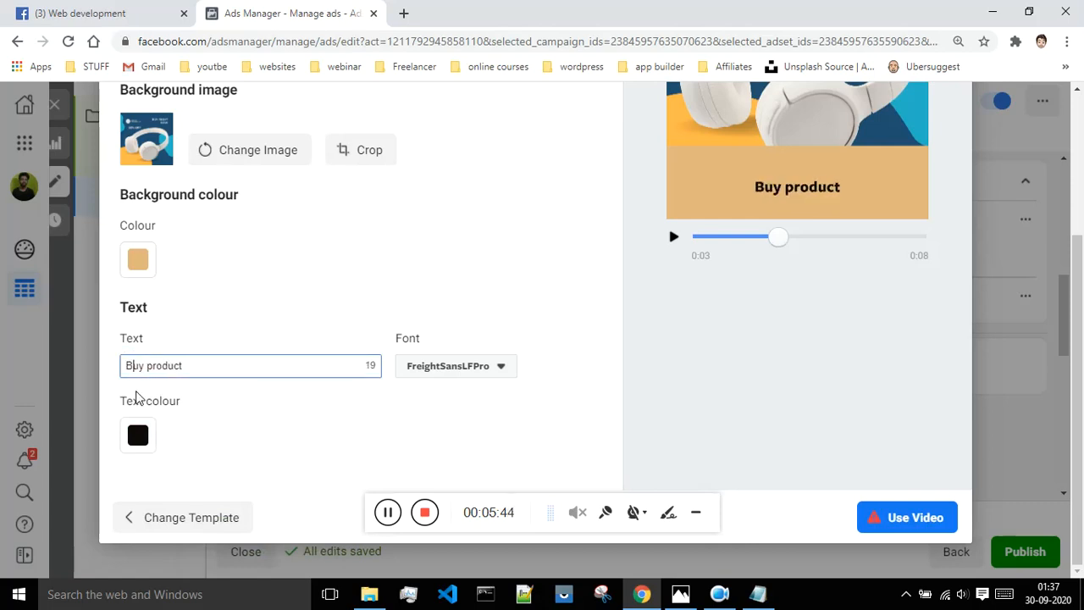
key(BackSpace)
text(P)
click(900, 527)
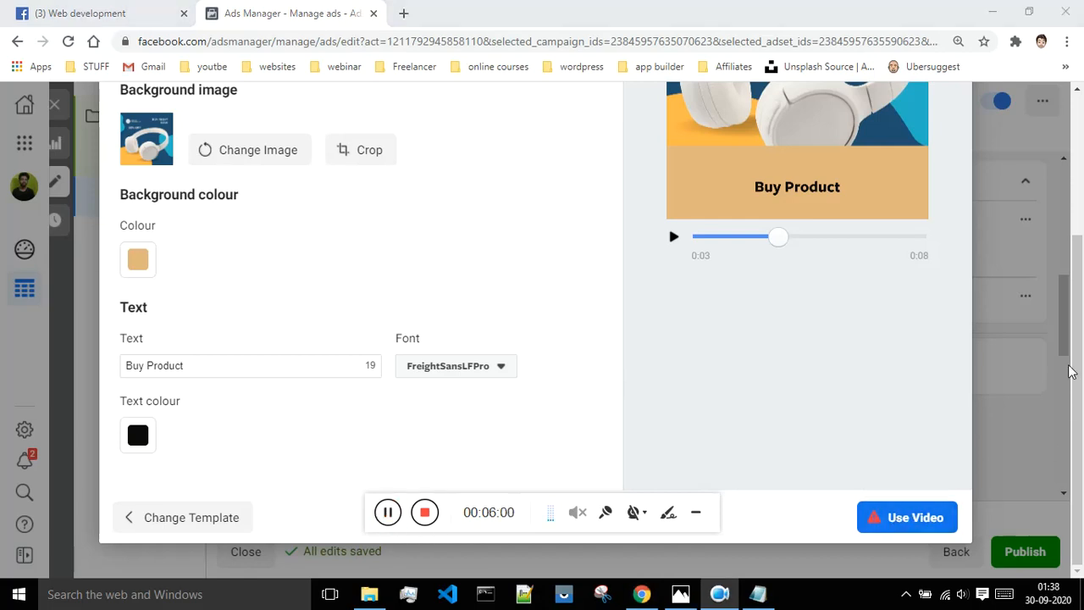
drag(1076, 333, 1073, 244)
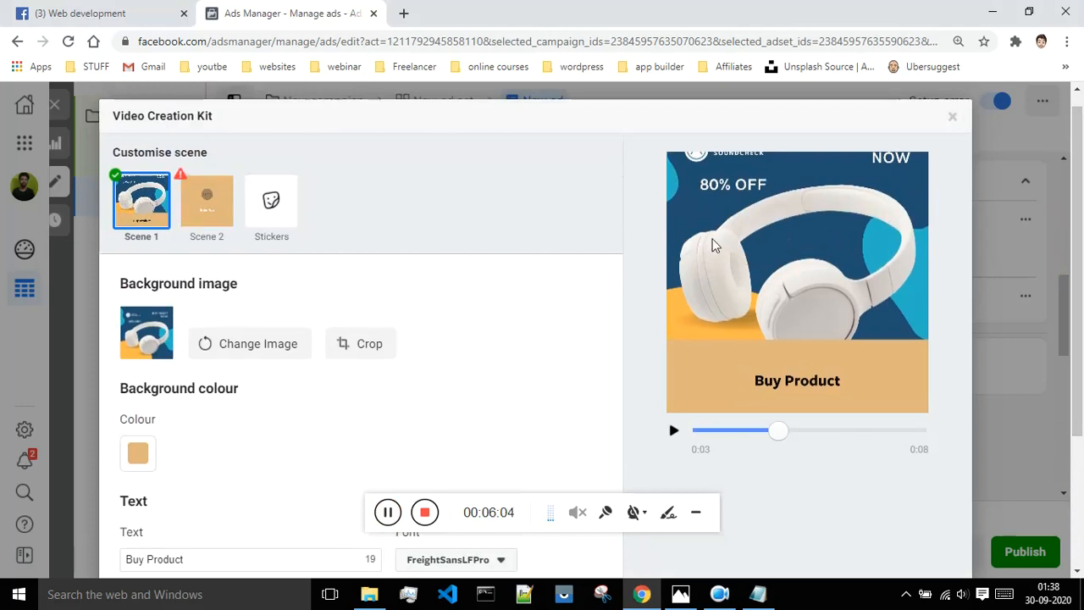
Set Scene 2's logo to the temple travel image from the account images.
click(191, 208)
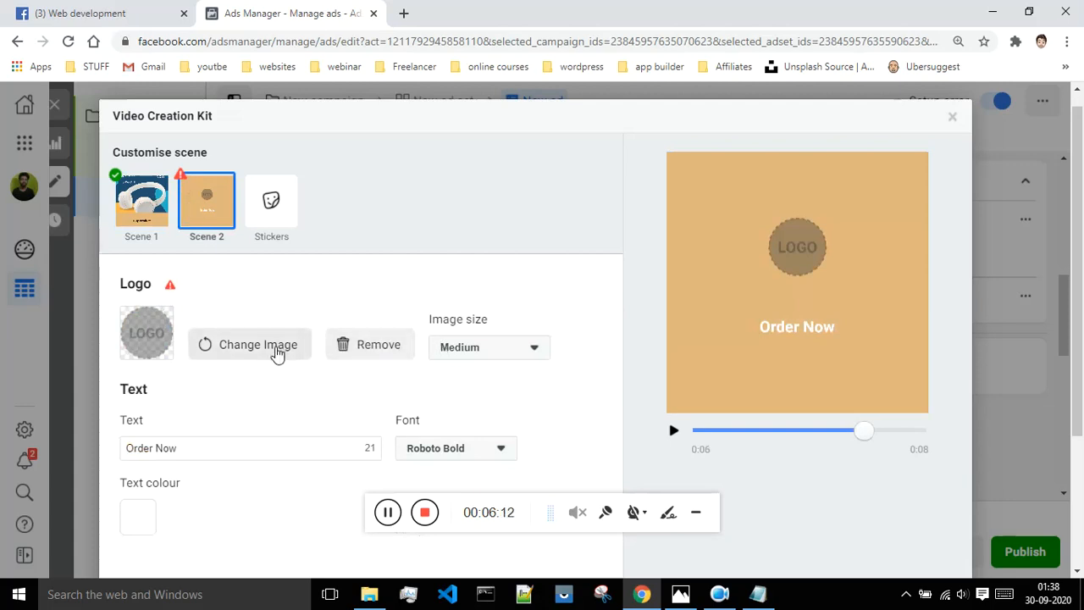
click(277, 352)
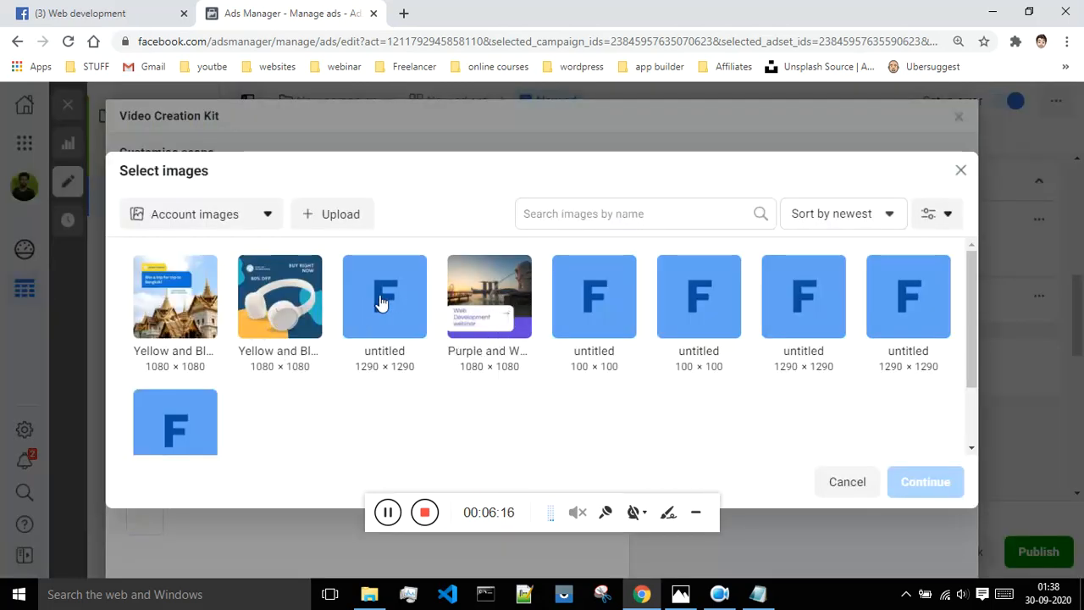
click(474, 298)
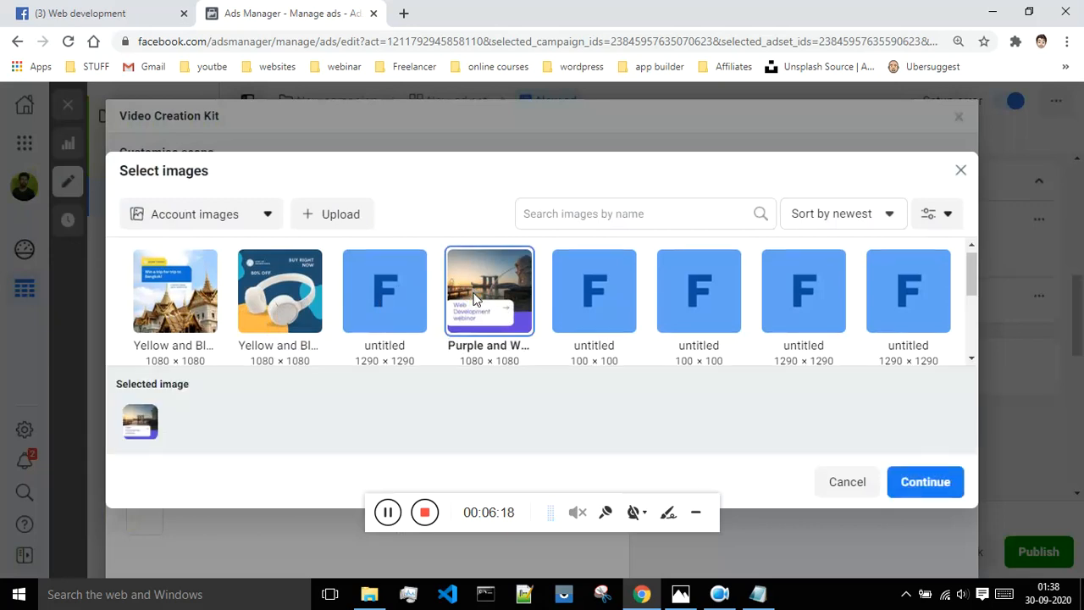
click(202, 276)
click(926, 482)
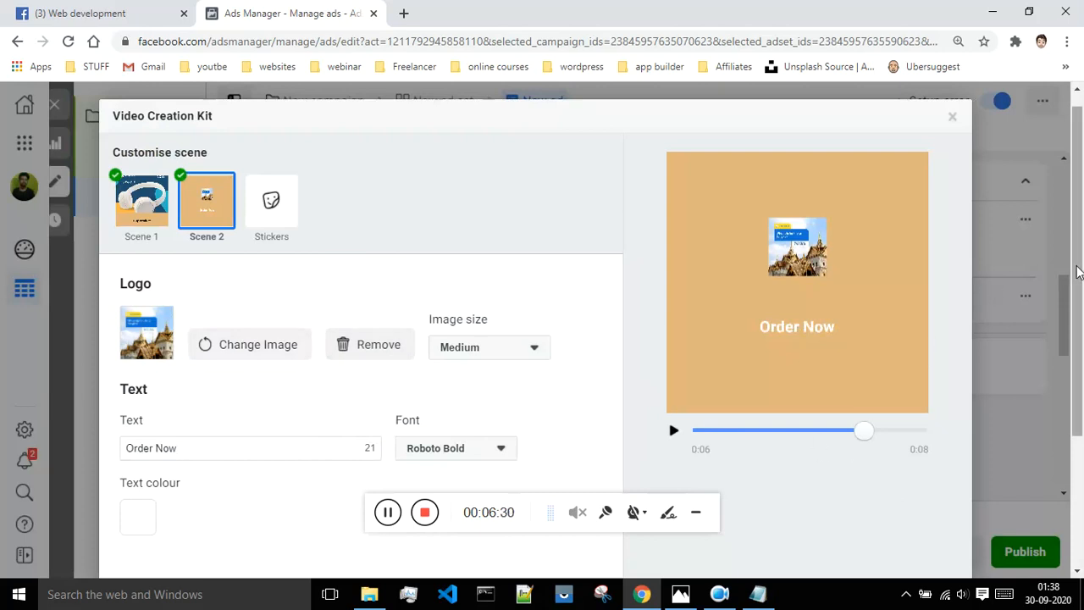
scroll(995, 291, down, 3)
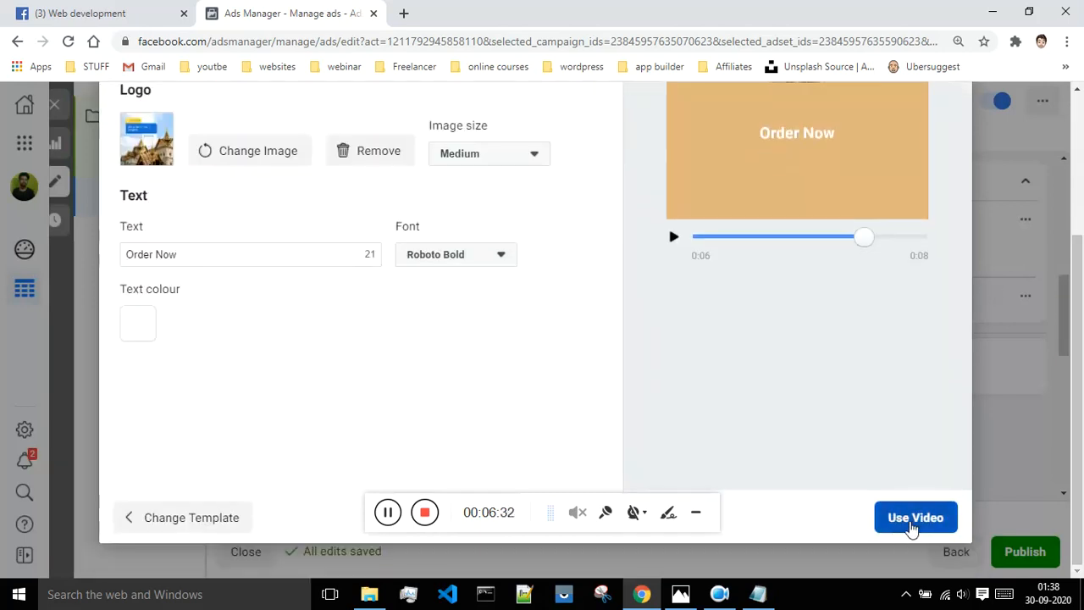
Finalise the headphones video and play it in the Feeds preview.
click(916, 517)
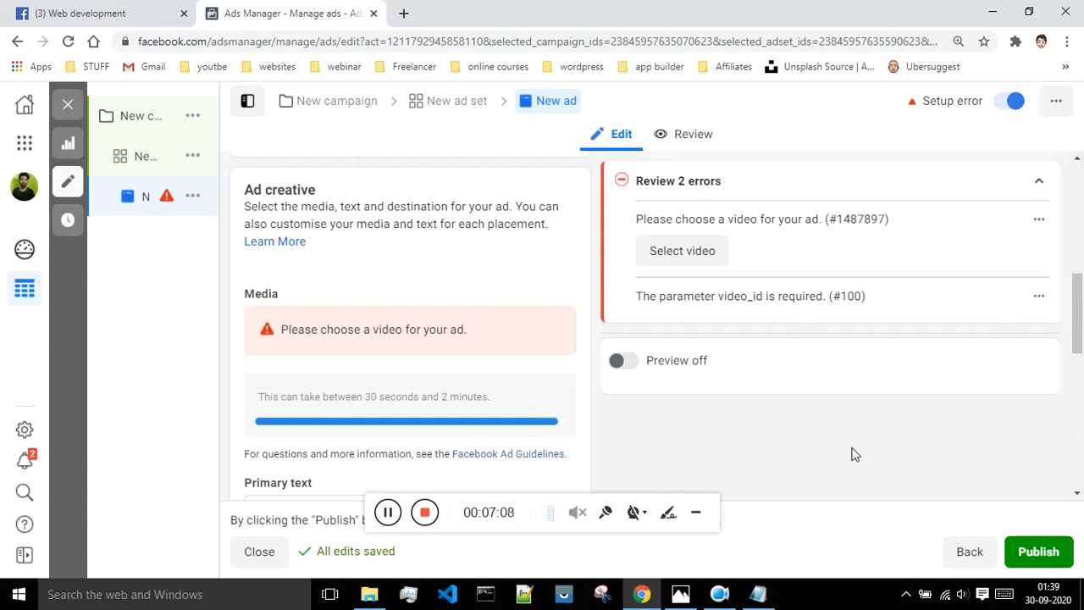
scroll(864, 448, down, 2)
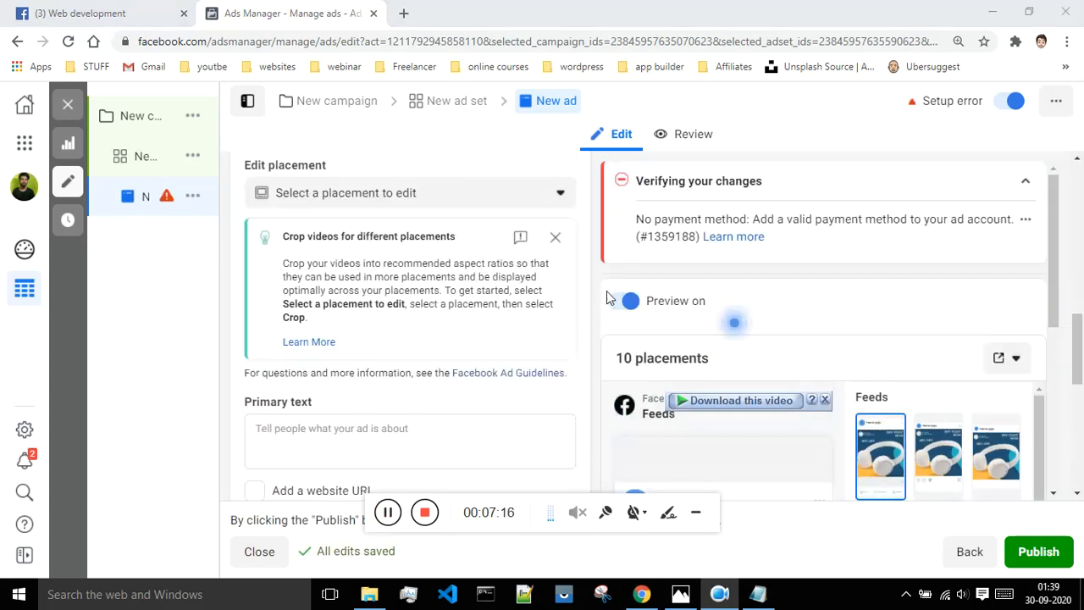
scroll(718, 341, down, 2)
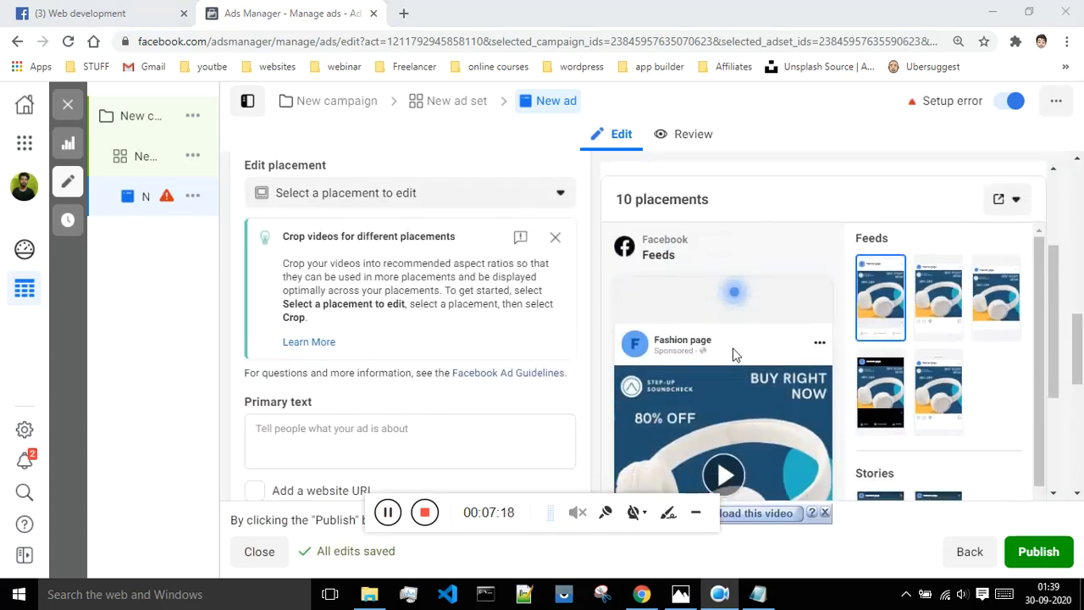
scroll(727, 364, down, 2)
click(722, 317)
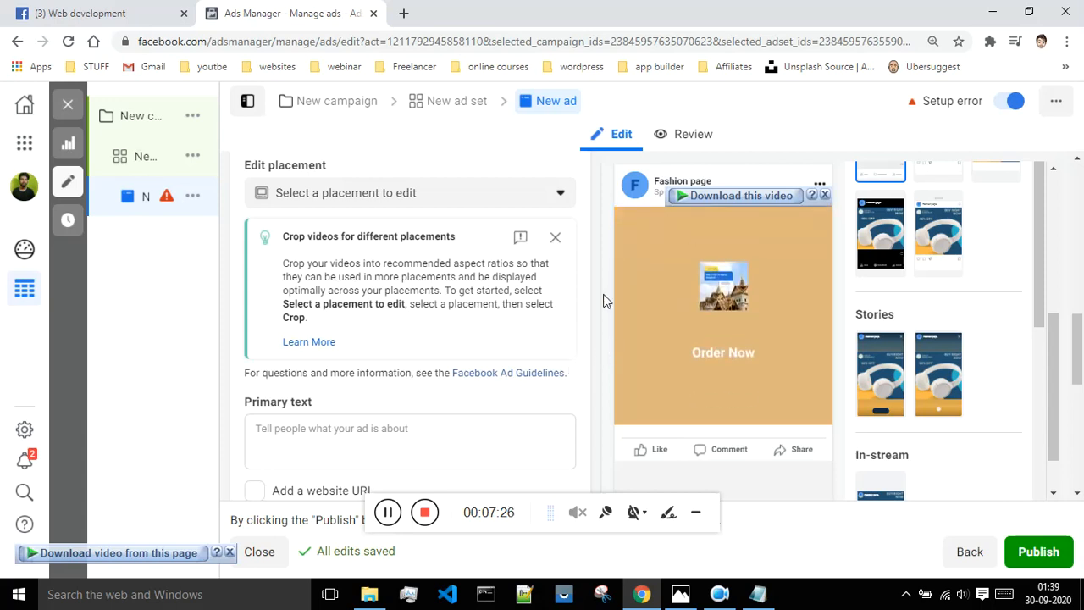
Enter 'this is primary' in the ad's Primary text box.
click(312, 435)
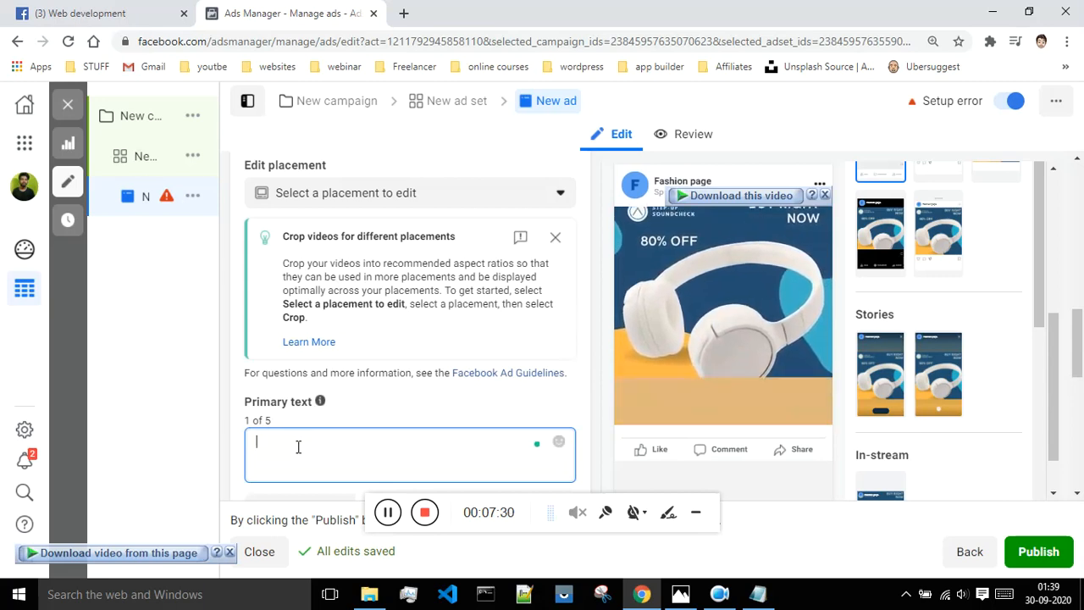
text(this)
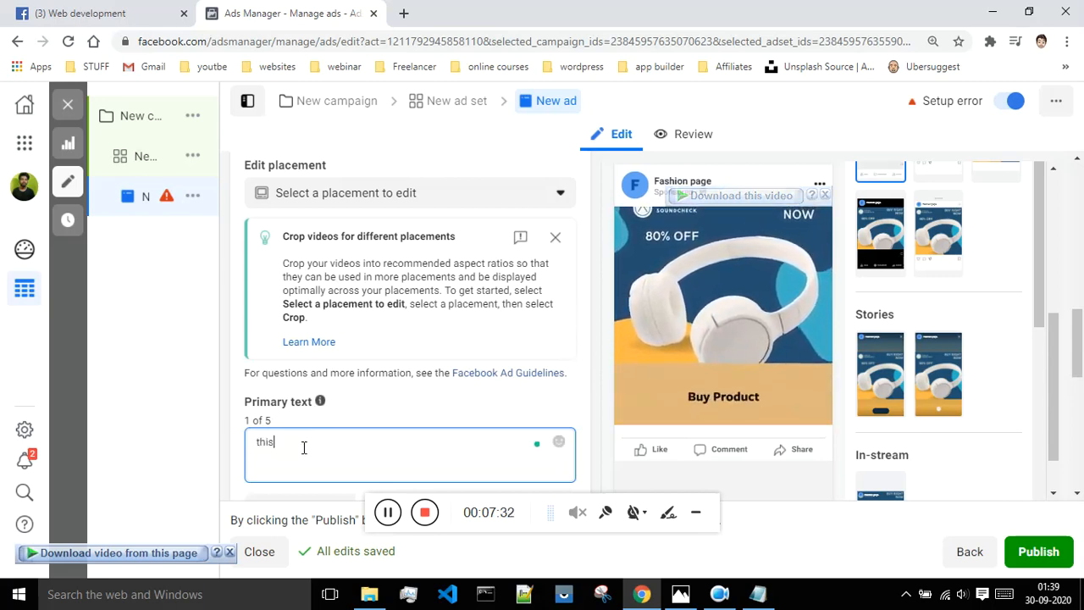
text( is primary)
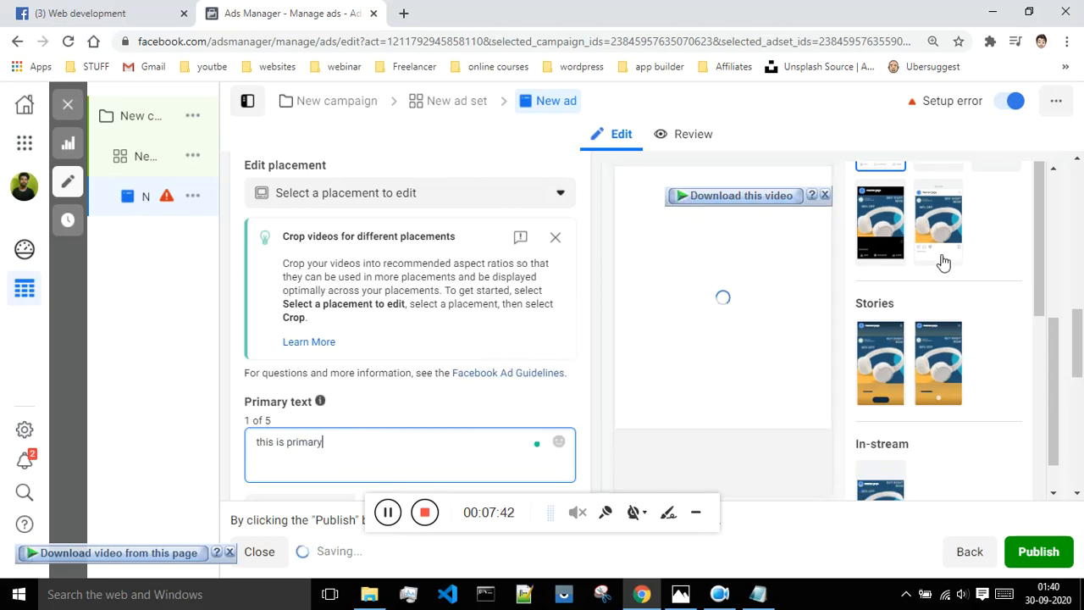
scroll(463, 336, down, 1)
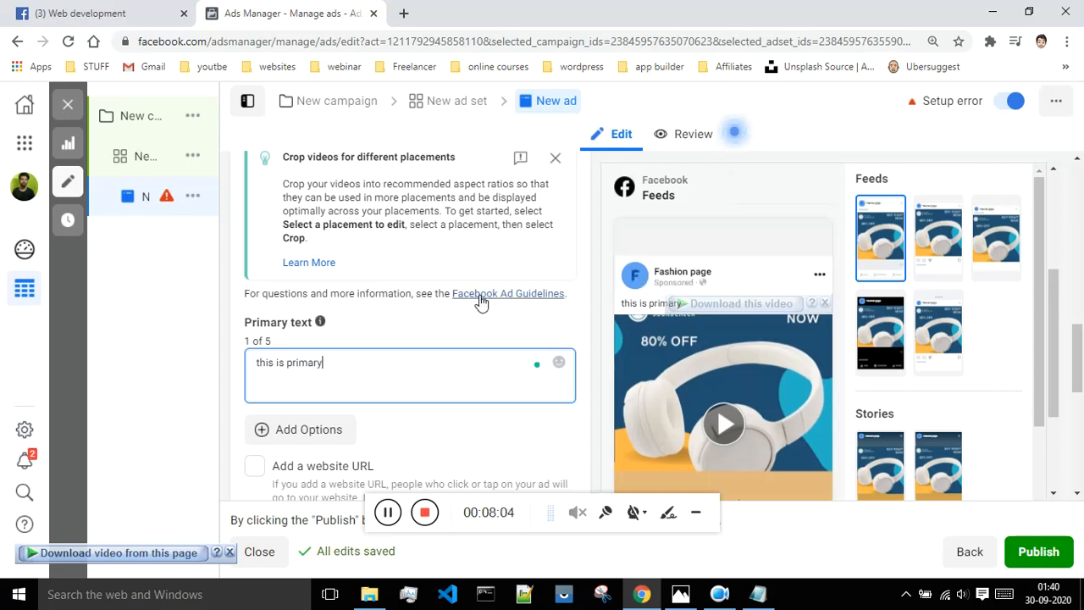
scroll(482, 301, down, 2)
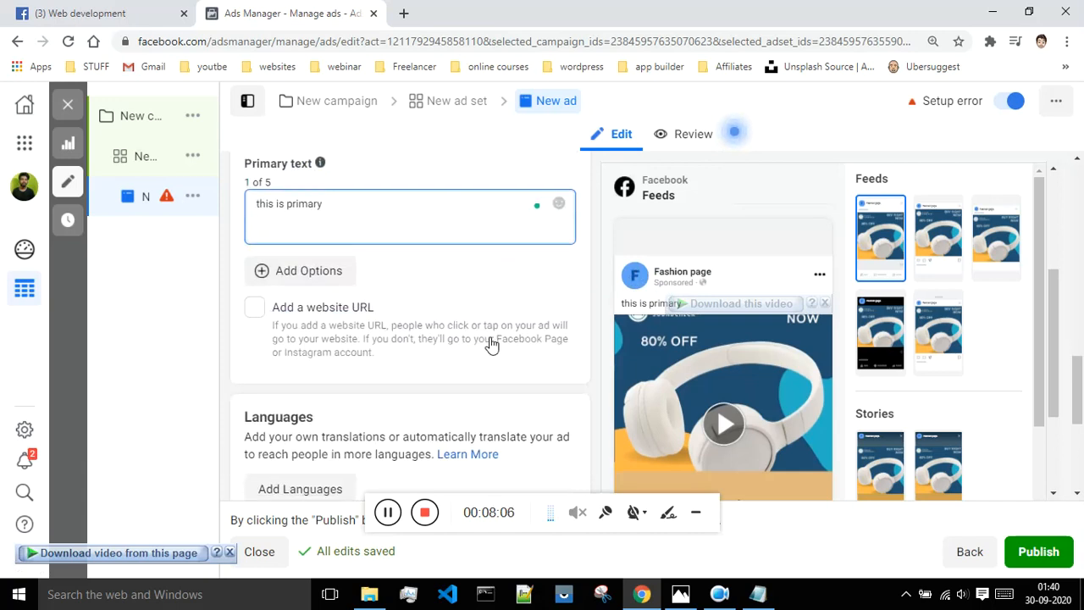
Enable 'Add a website URL' and paste the YouTube watch link as the destination.
click(257, 311)
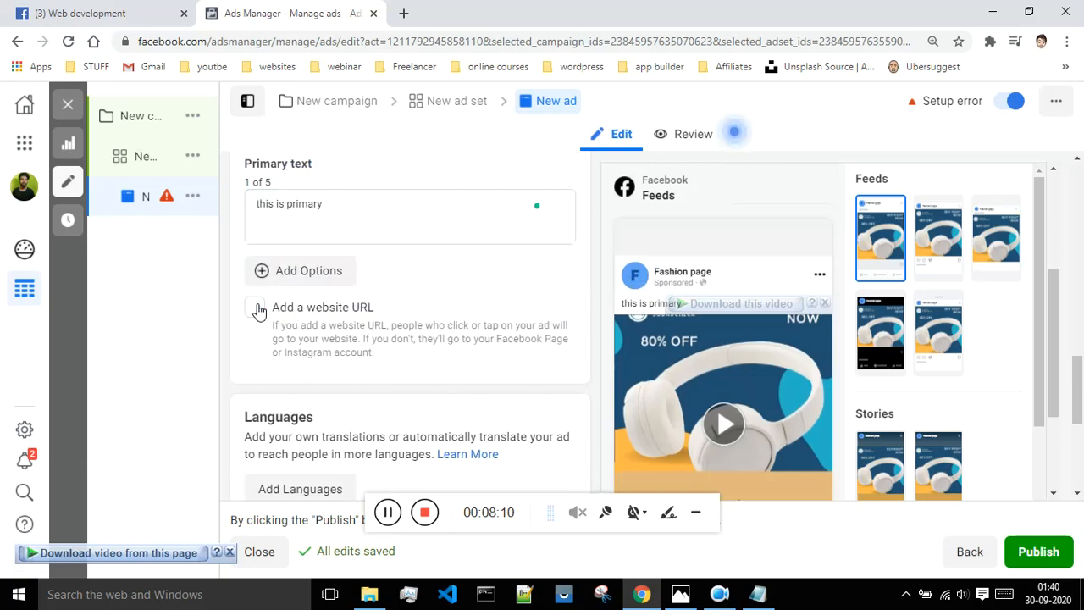
click(259, 310)
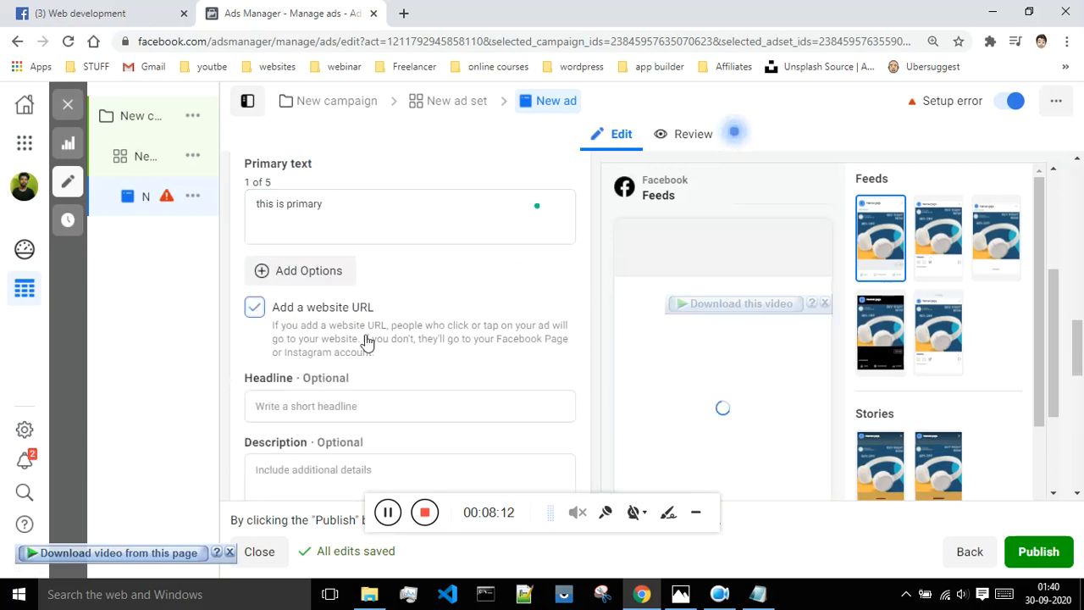
scroll(391, 342, down, 1)
scroll(391, 342, down, 1)
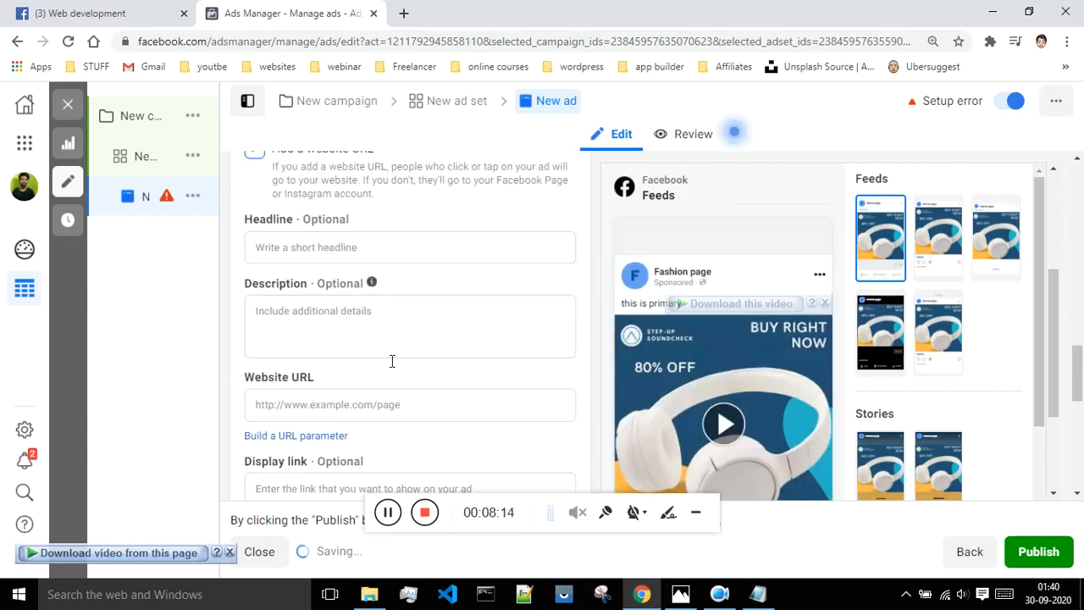
click(322, 406)
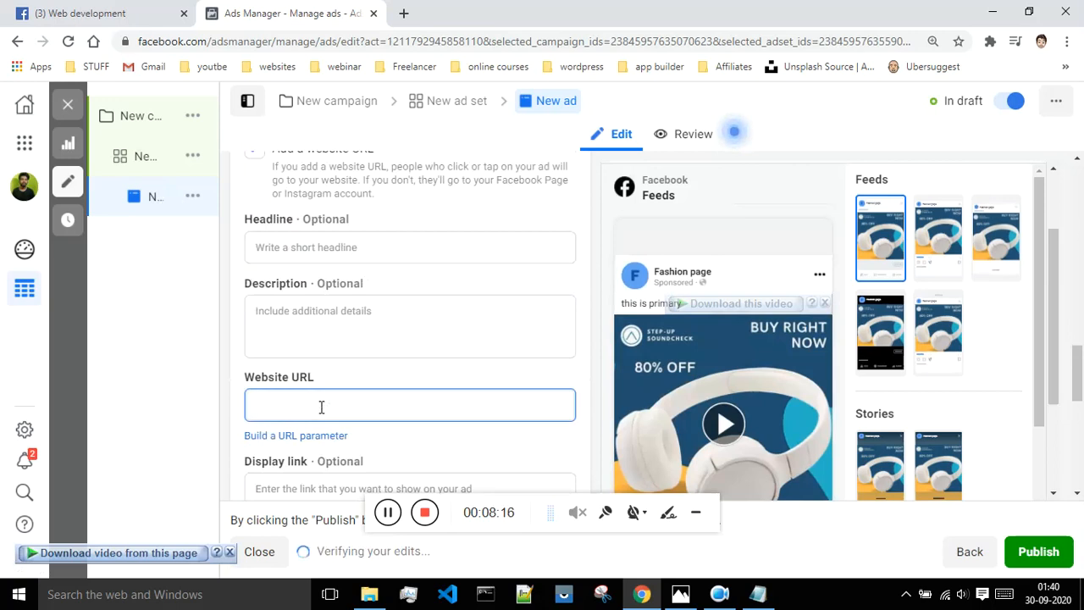
text(https://www.youtube.com/watch?v=mXL9JCrVexo&feature=youtu.be)
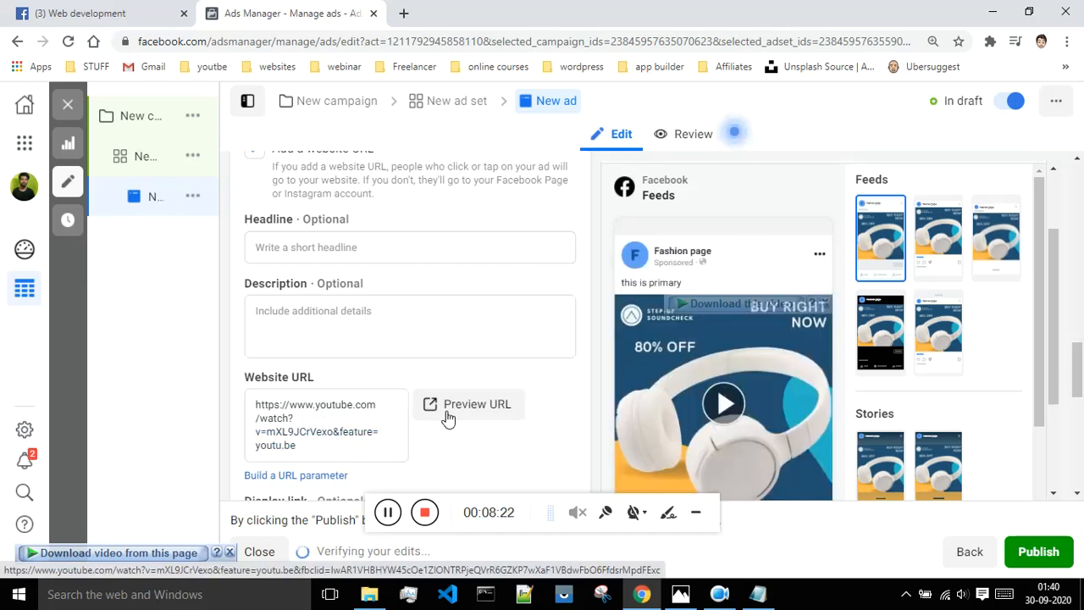
scroll(678, 398, down, 2)
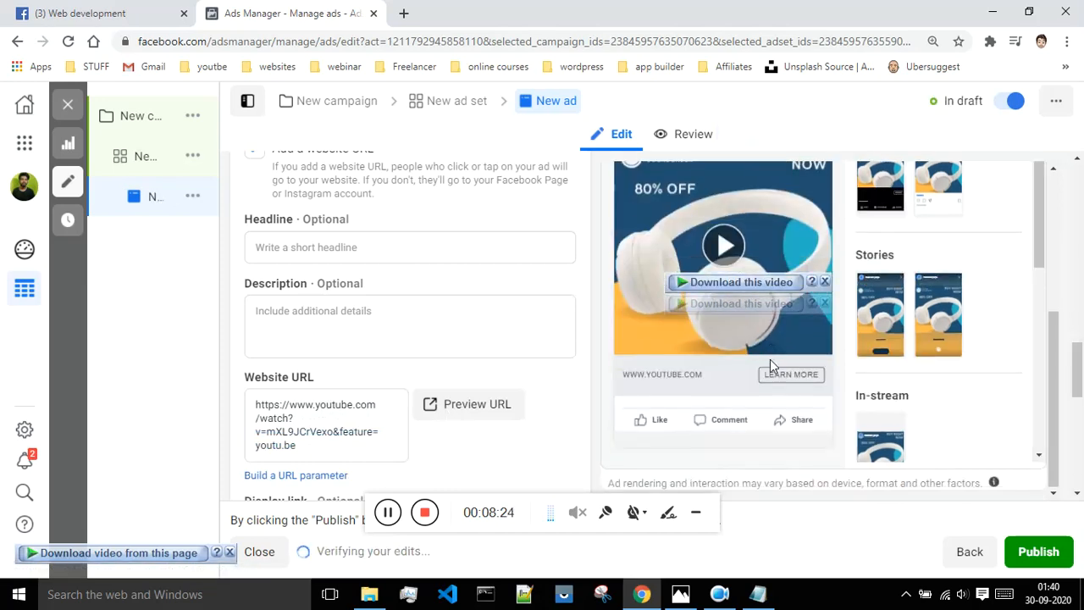
scroll(642, 388, up, 2)
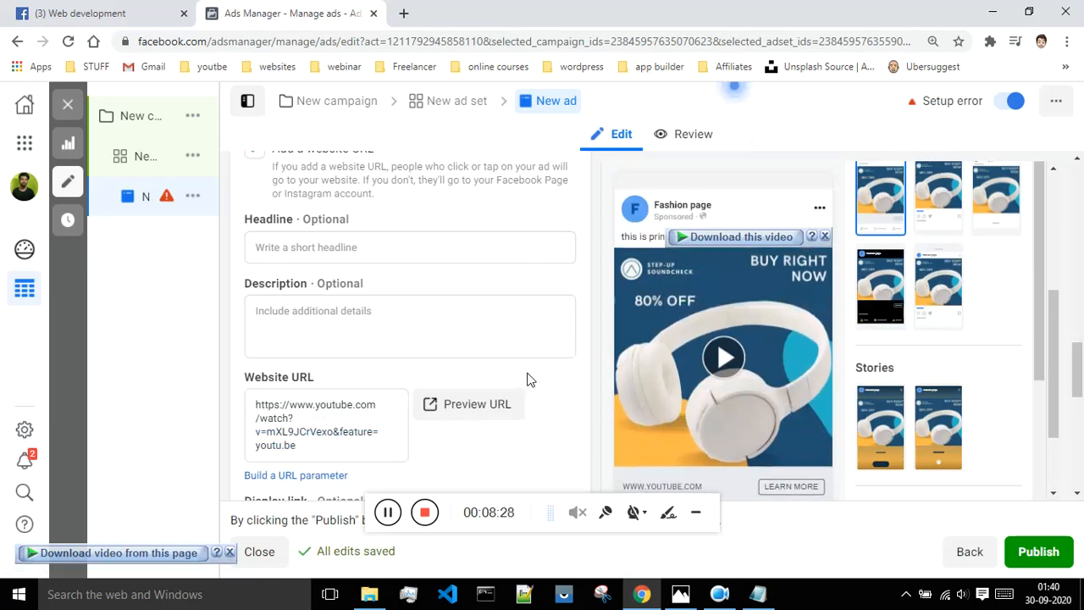
scroll(529, 373, down, 2)
scroll(532, 365, down, 2)
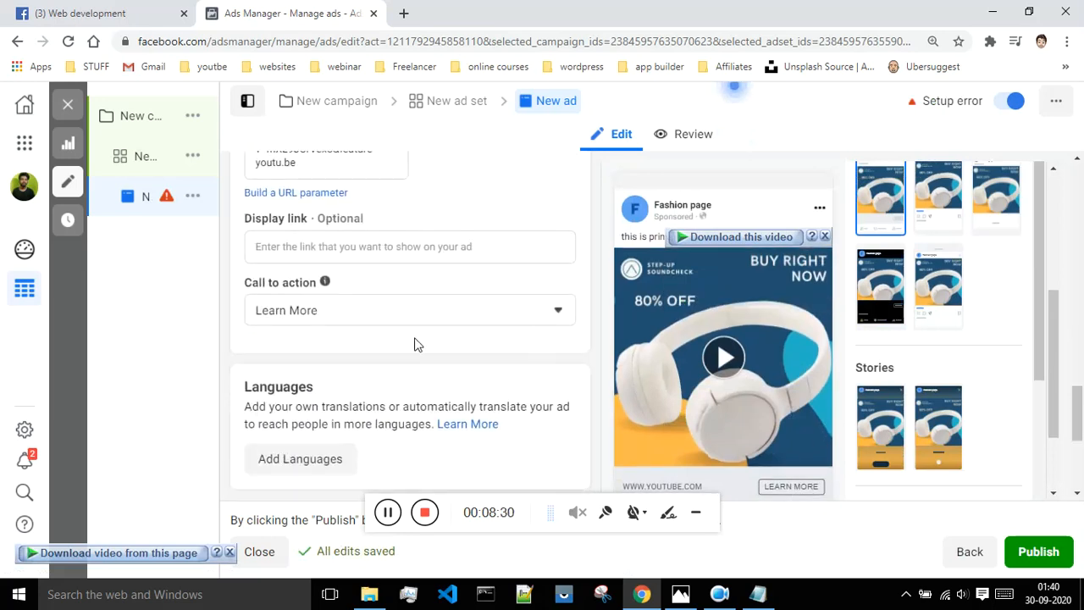
Pick Watch More from the Call to action dropdown in place of Learn More.
click(471, 282)
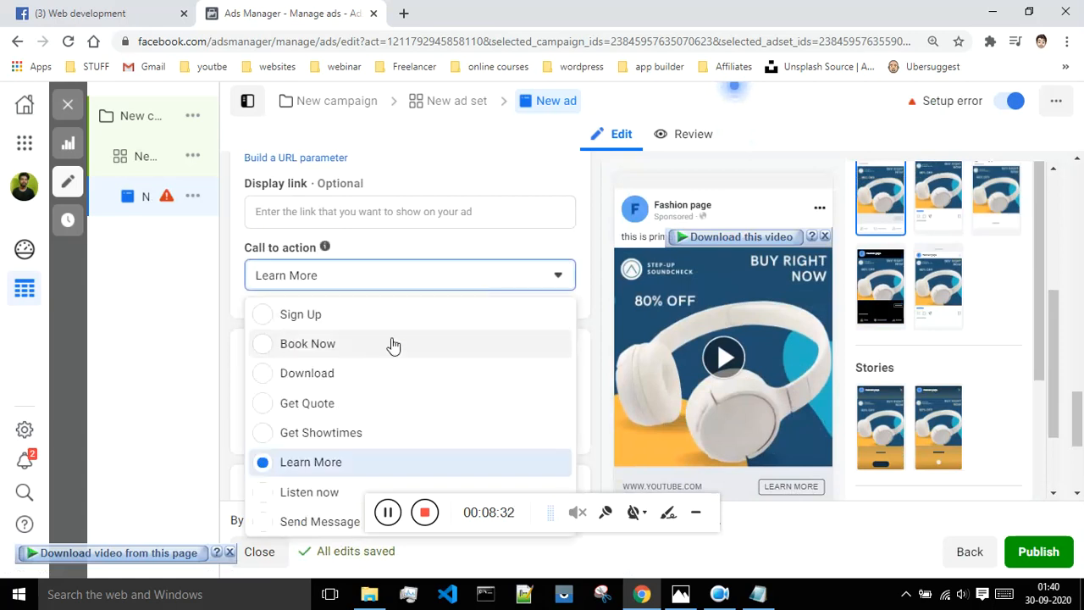
scroll(360, 381, down, 1)
scroll(347, 398, down, 1)
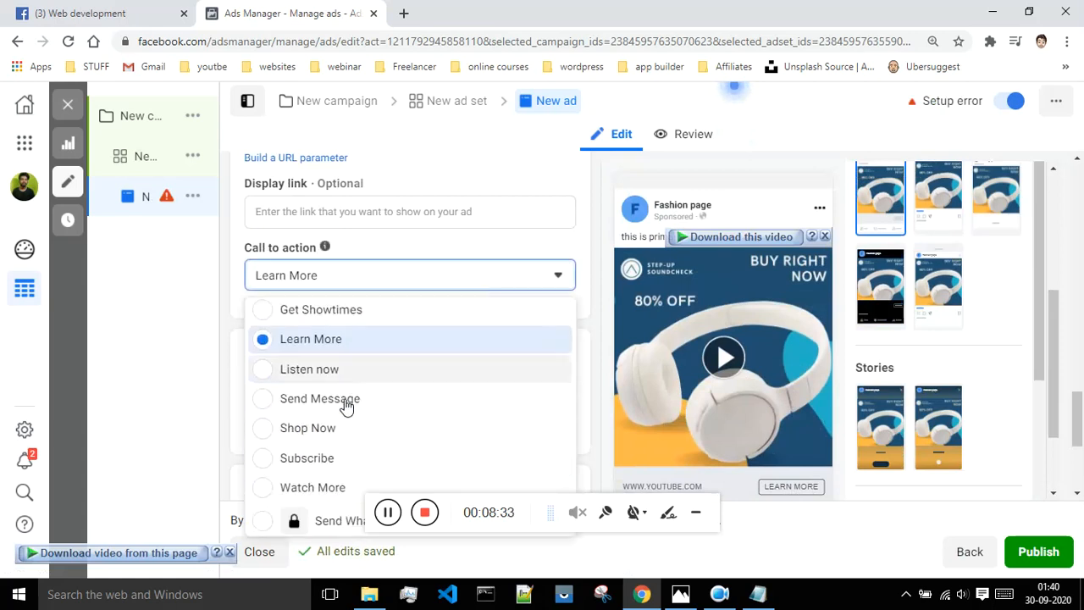
click(327, 483)
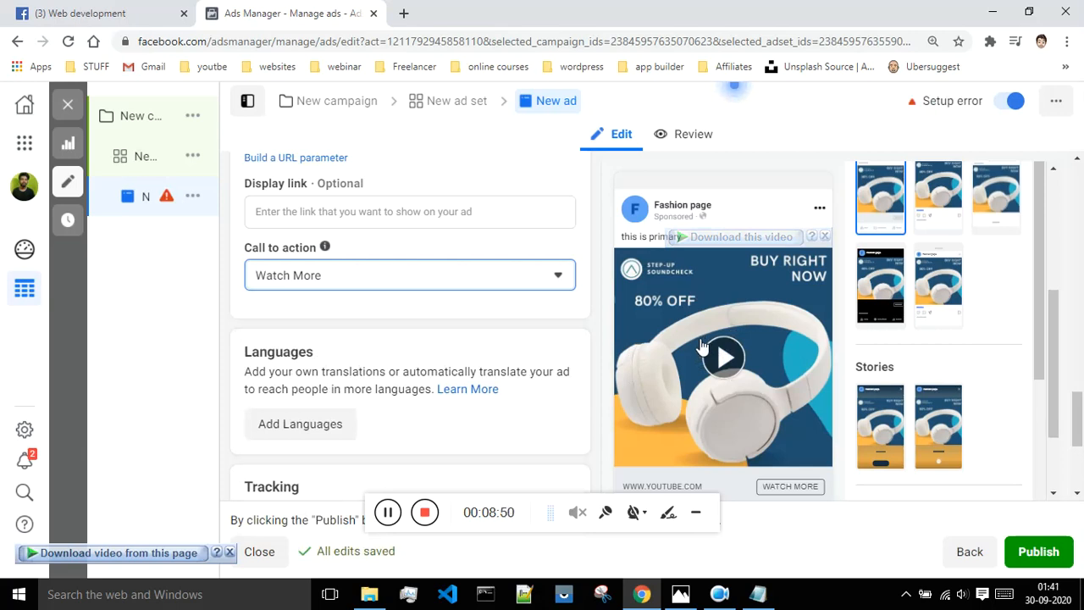
scroll(728, 438, down, 2)
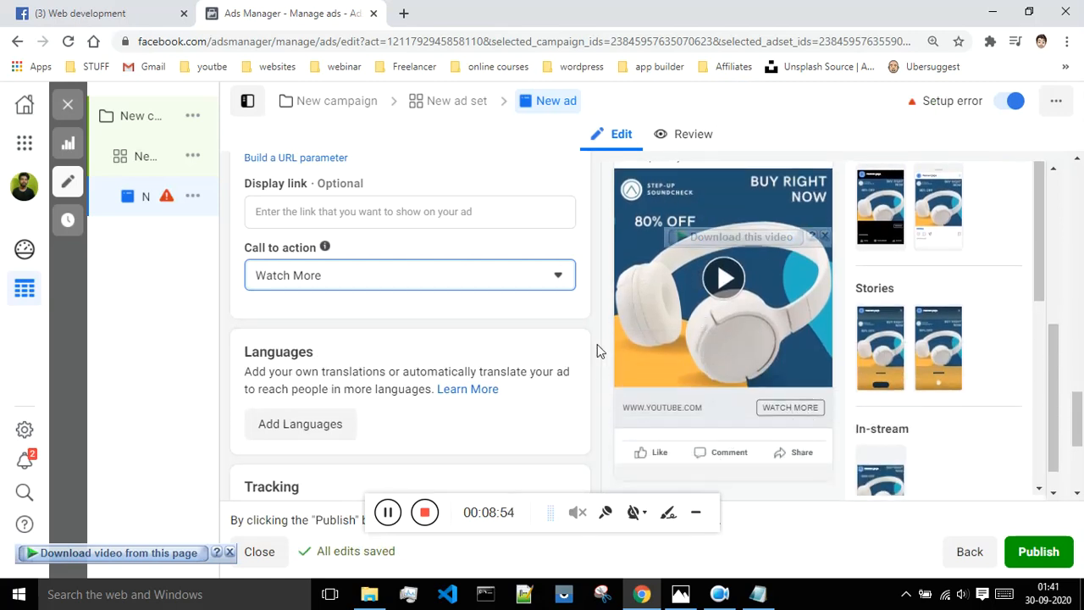
scroll(596, 343, up, 2)
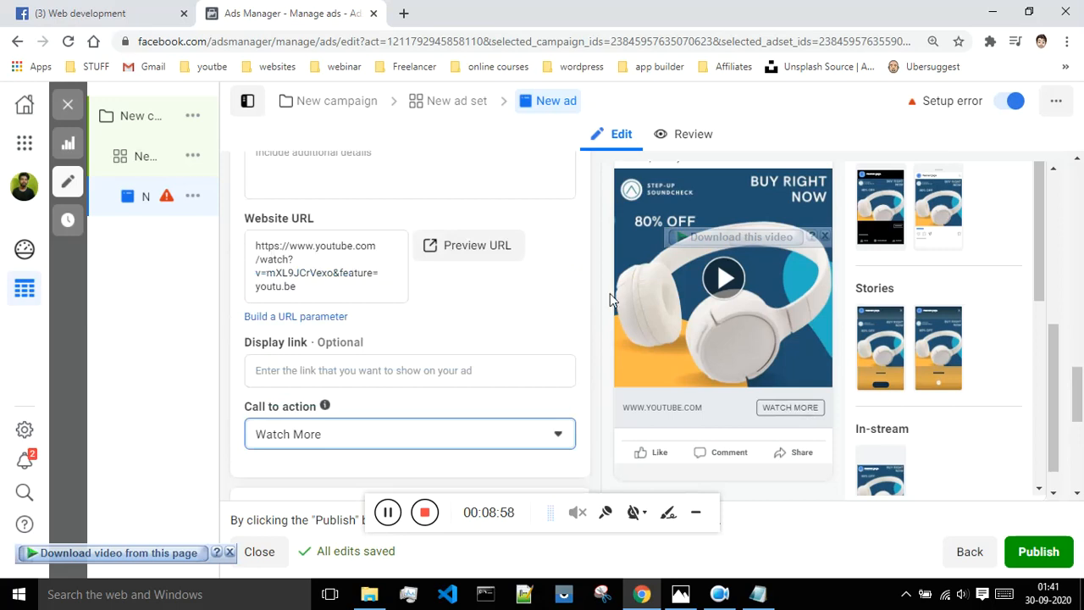
scroll(595, 295, down, 4)
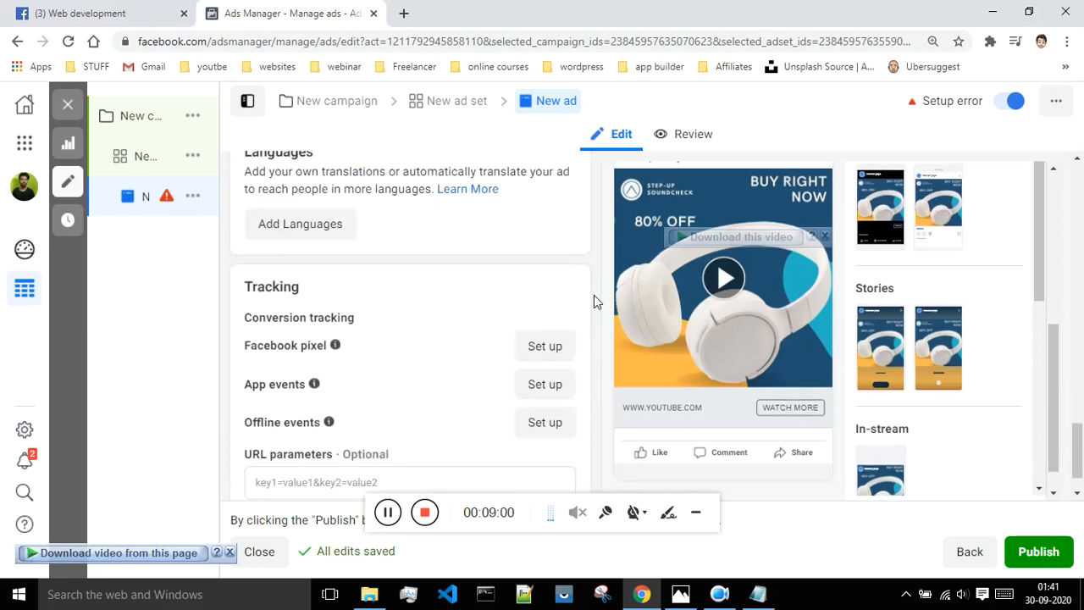
scroll(594, 302, down, 1)
scroll(592, 303, up, 2)
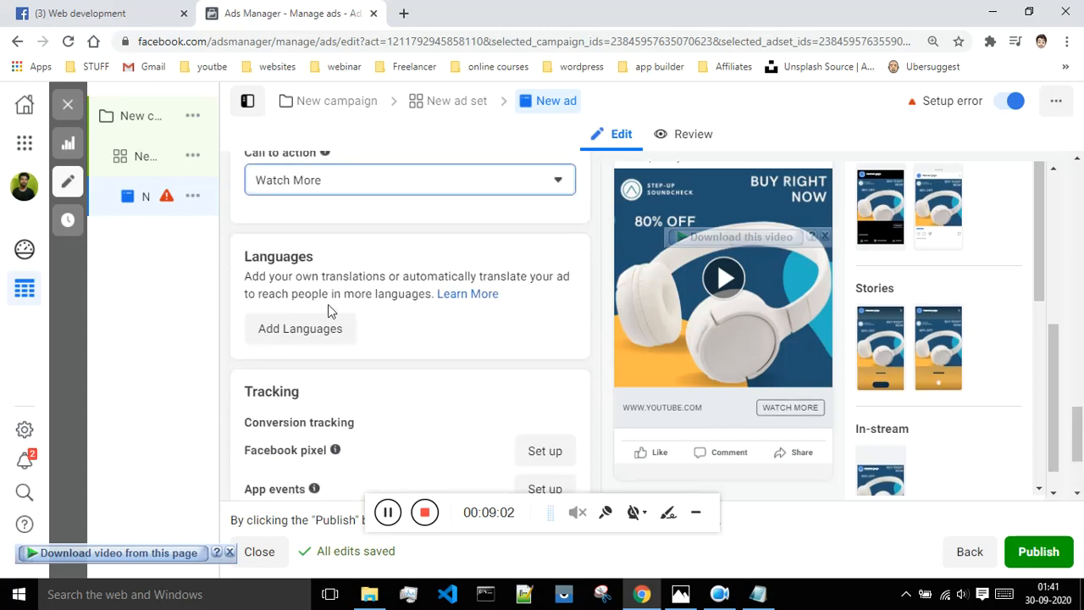
Publish the ad, which brings up the Add payment method dialog.
click(1042, 560)
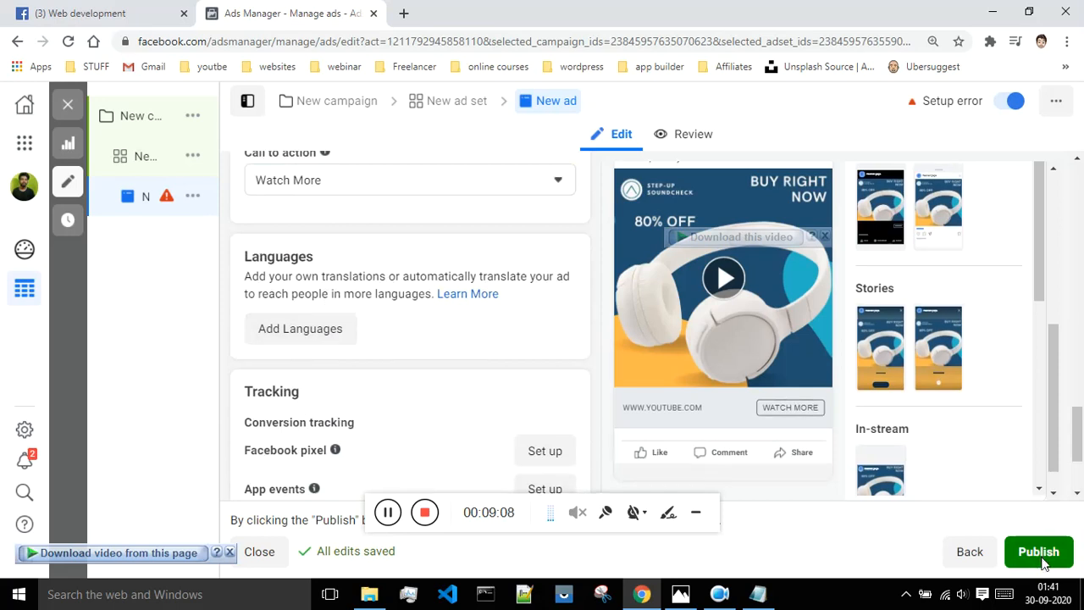
click(1039, 552)
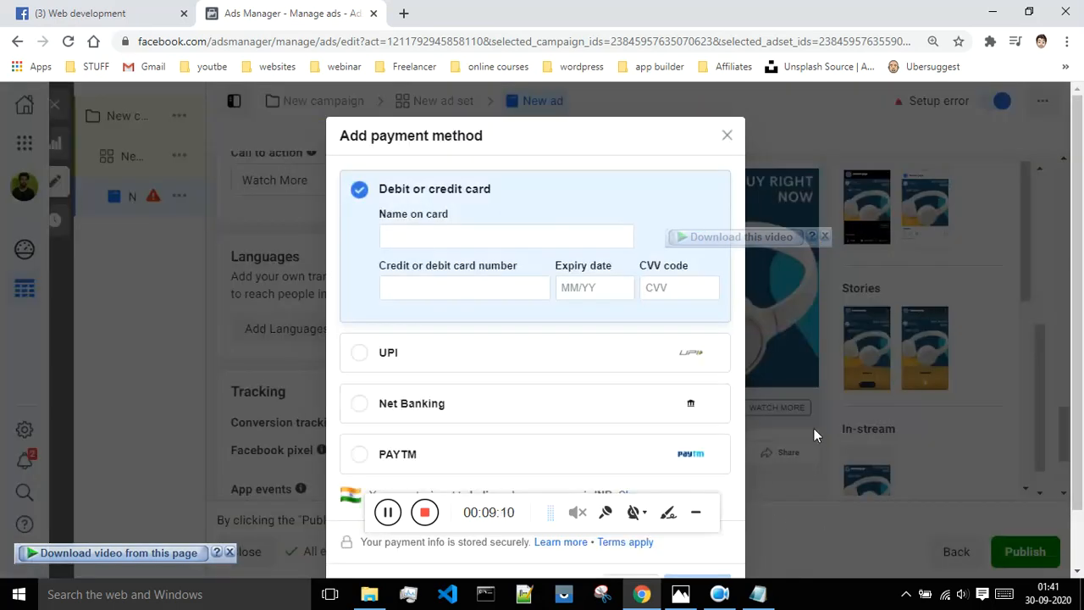